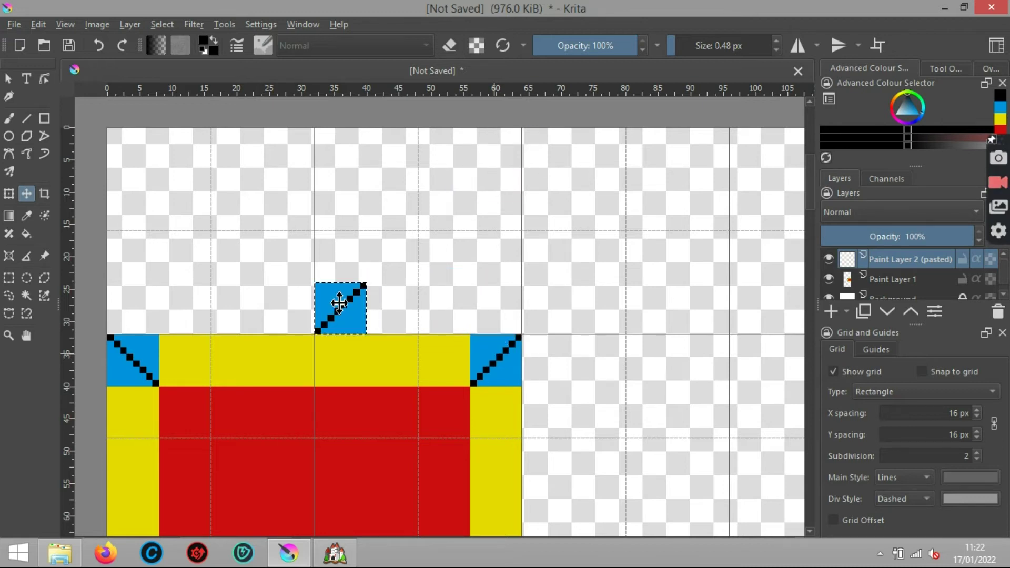
Step: Copy the top-left blue corner piece and place copies above the right corner and at the top edge
{"action": "left_click", "coordinate": [8, 277]}
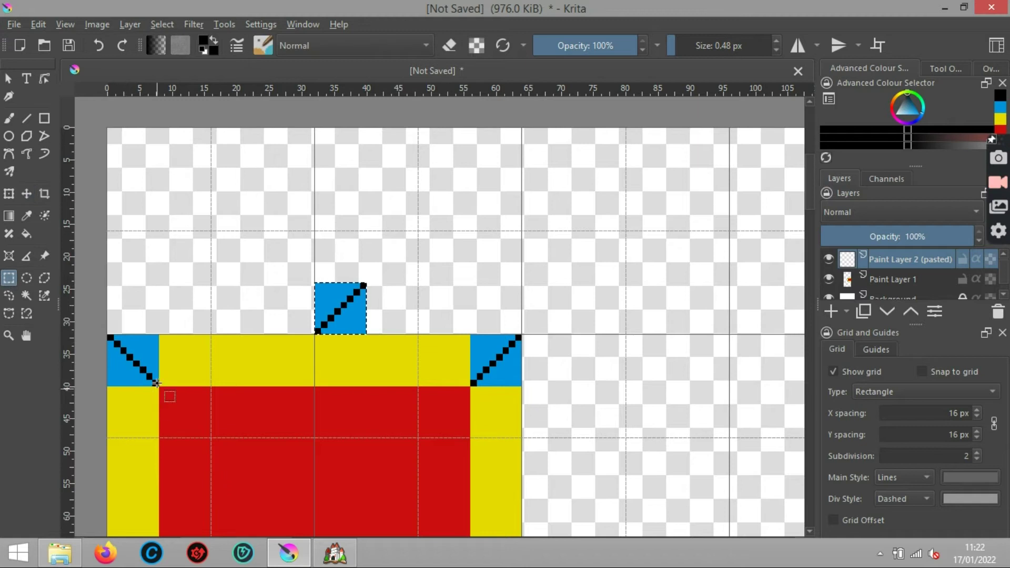
{"action": "left_click_drag", "start_coordinate": [158, 388], "coordinate": [109, 335]}
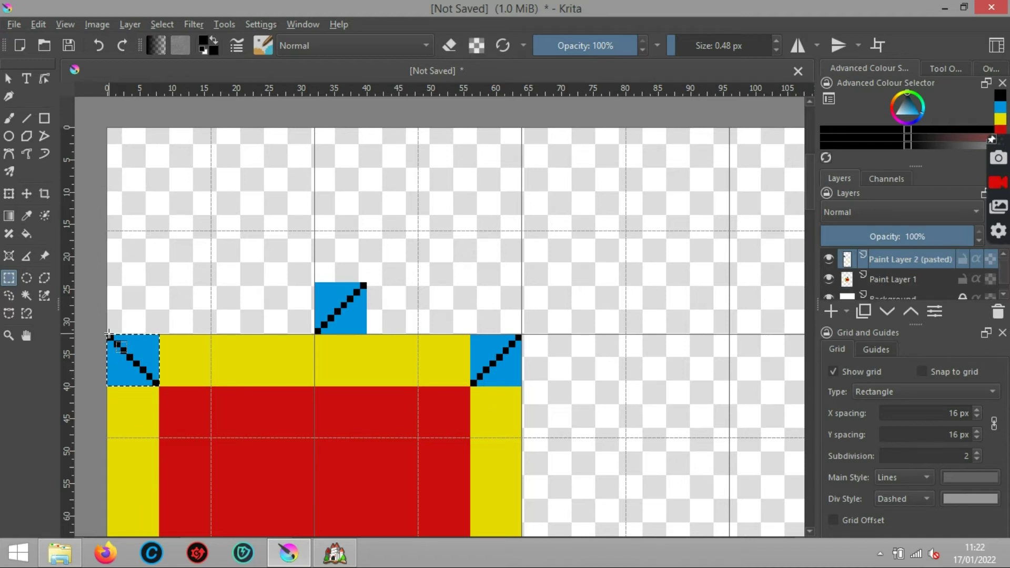
{"action": "key", "text": "t"}
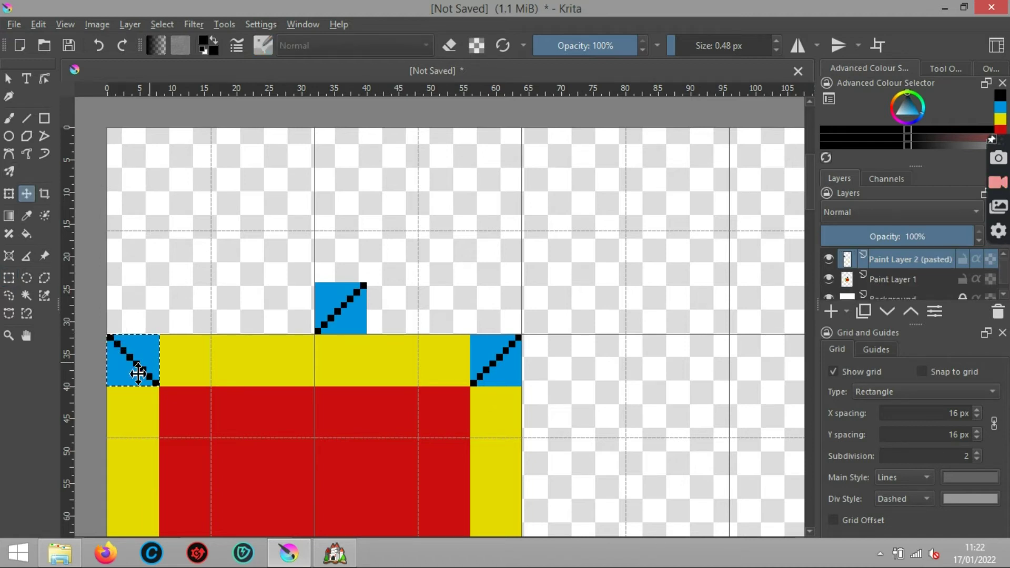
{"action": "left_click_drag", "start_coordinate": [138, 374], "coordinate": [499, 327]}
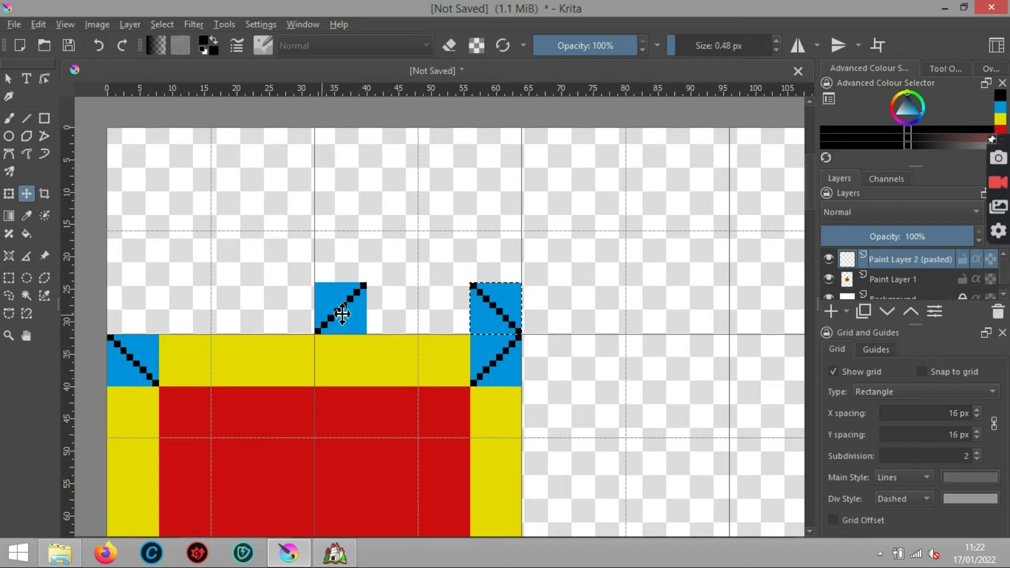
{"action": "key", "text": "ctrl+v"}
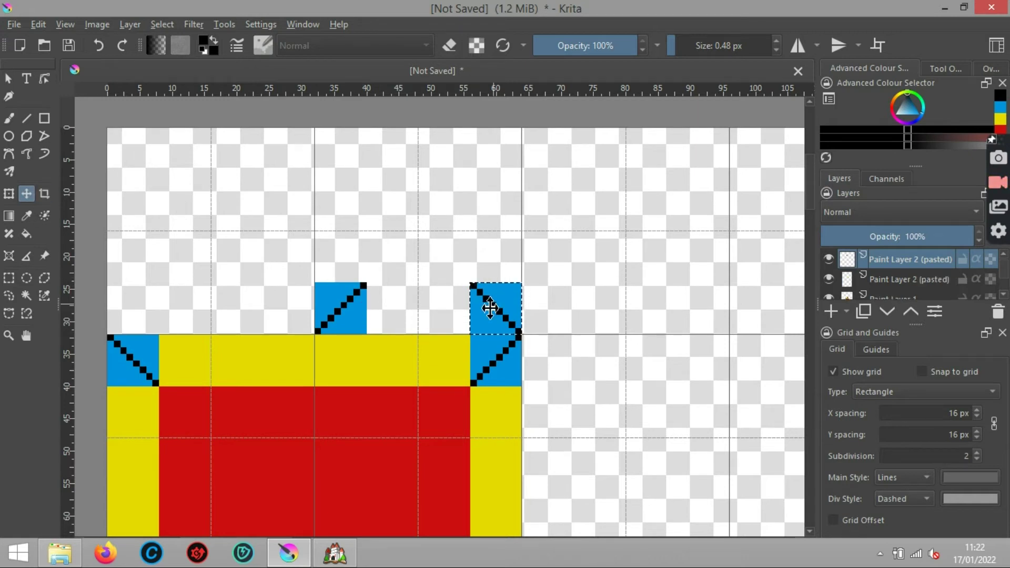
{"action": "left_click_drag", "start_coordinate": [494, 311], "coordinate": [339, 155]}
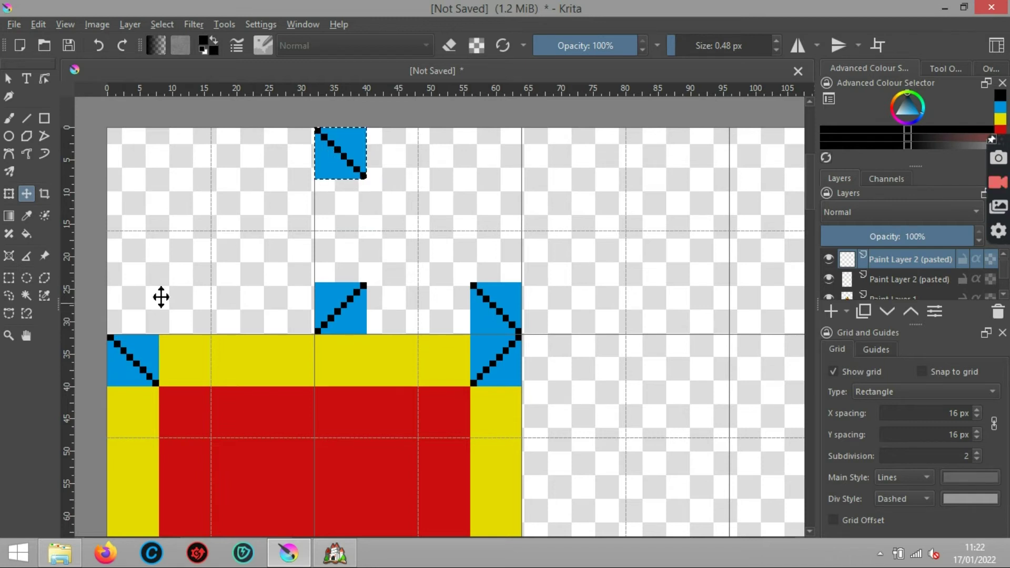
Step: Copy the lower middle blue piece and position it at the new square's top-right corner
{"action": "left_click", "coordinate": [9, 278]}
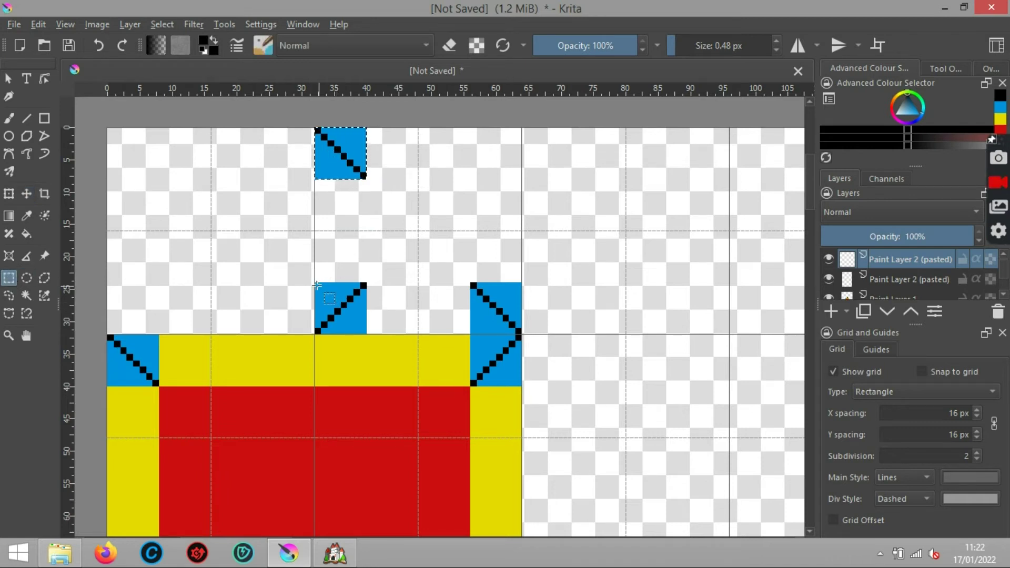
{"action": "left_click", "coordinate": [316, 281]}
{"action": "left_click_drag", "start_coordinate": [316, 282], "coordinate": [365, 334]}
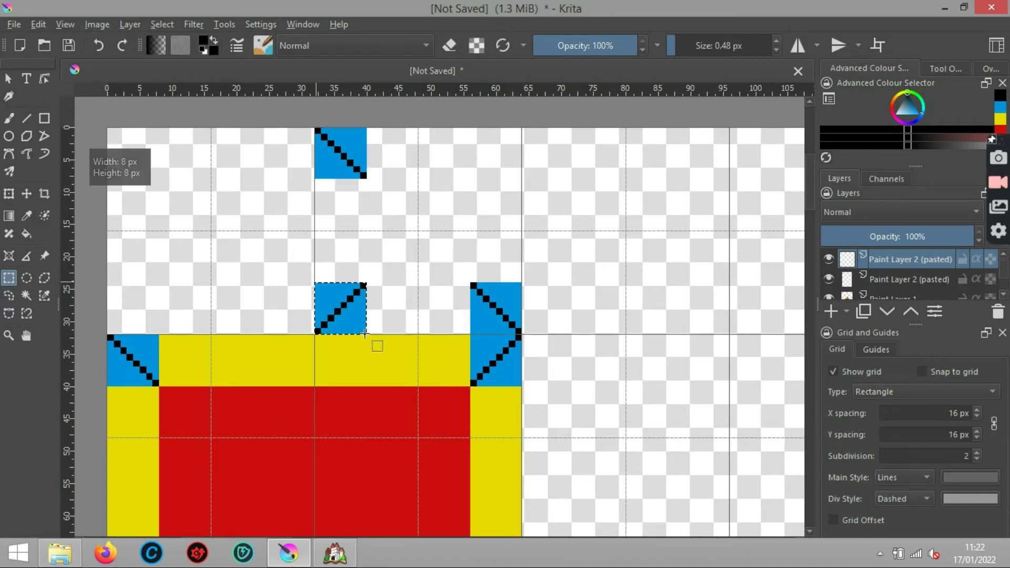
{"action": "key", "text": "ctrl+e"}
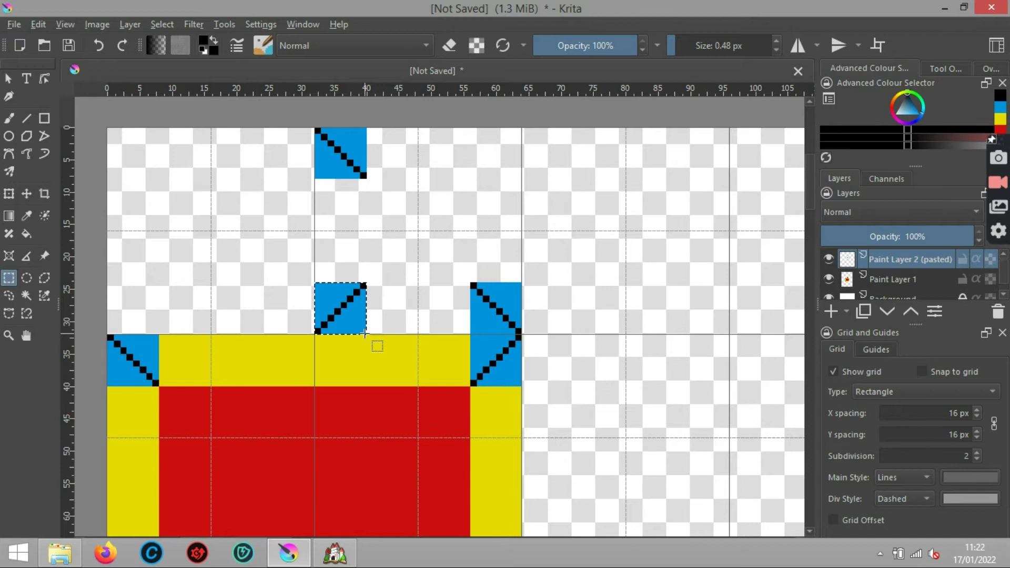
{"action": "key", "text": "ctrl+z"}
{"action": "left_click", "coordinate": [26, 194]}
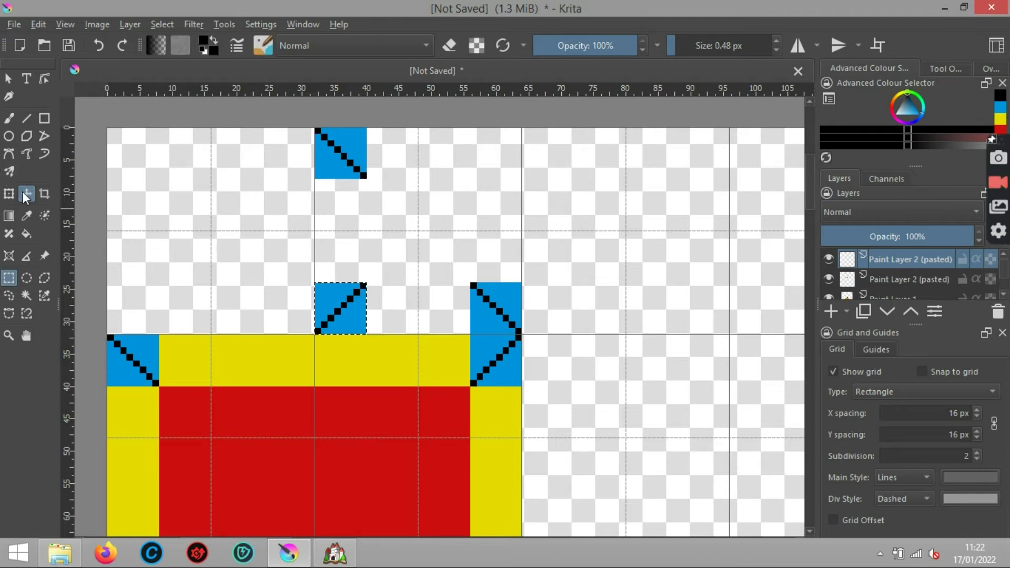
{"action": "left_click", "coordinate": [339, 308]}
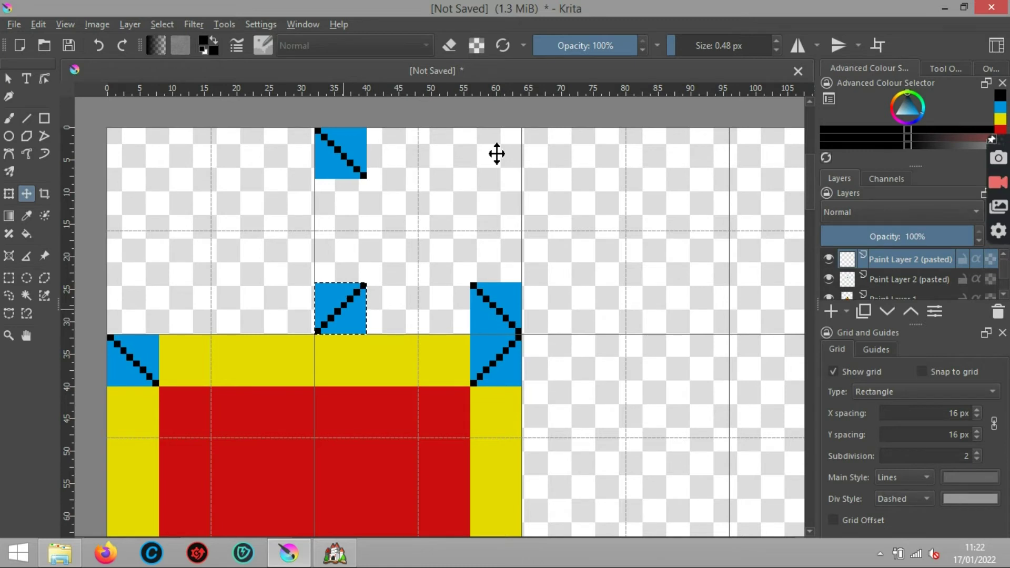
{"action": "key", "text": "ctrl+z"}
{"action": "key", "text": "ctrl+z"}
{"action": "left_click", "coordinate": [496, 154]}
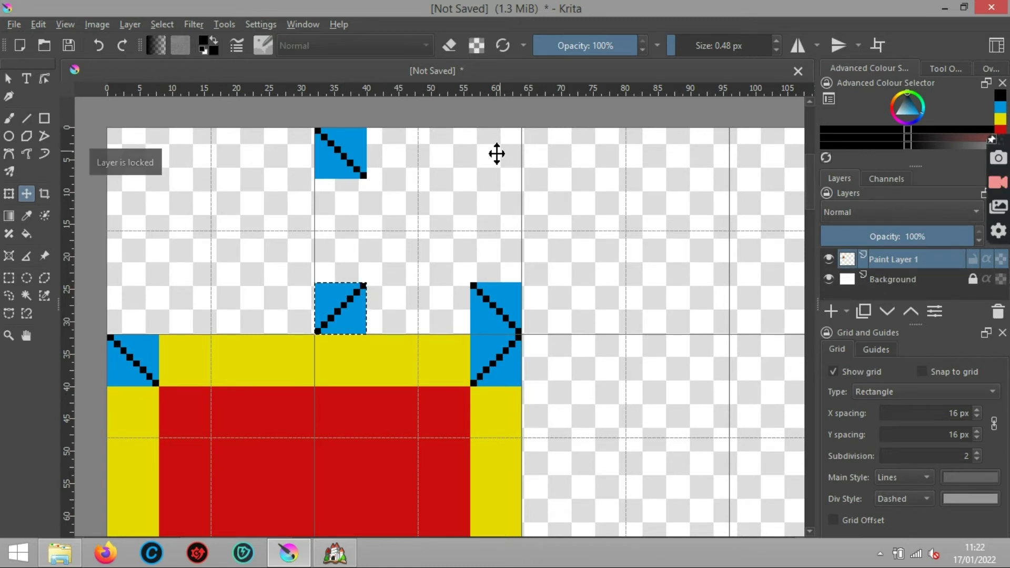
{"action": "key", "text": "ctrl+v"}
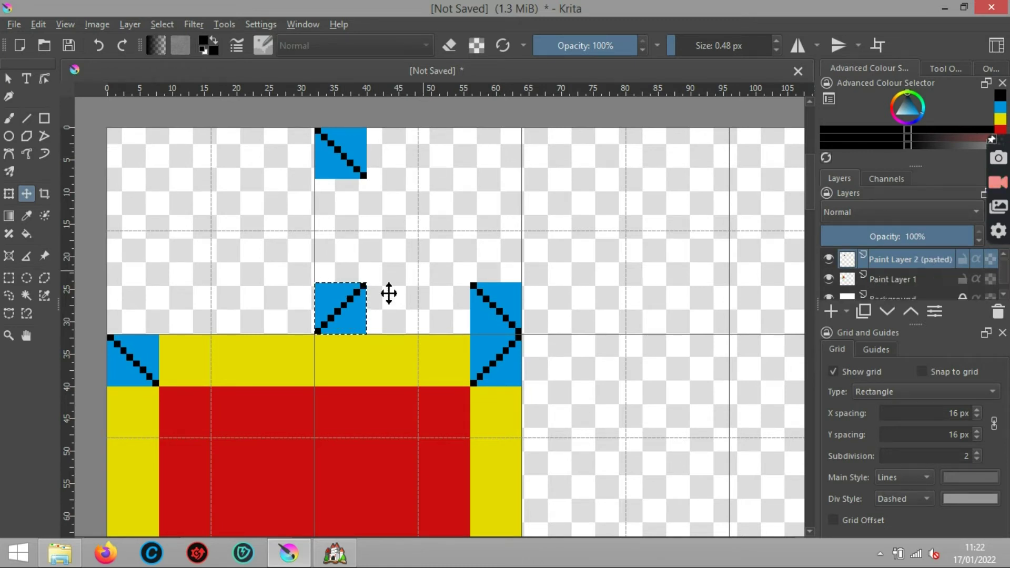
{"action": "left_click_drag", "start_coordinate": [340, 316], "coordinate": [502, 164]}
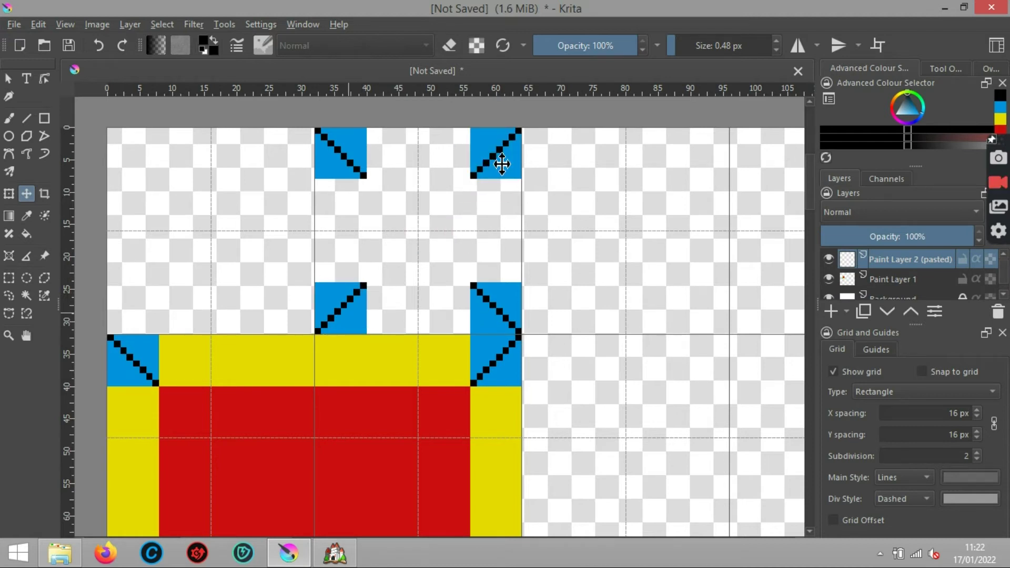
Step: Pick the tile's red and draw red lines along the square's bottom and both sides
{"action": "left_click", "coordinate": [32, 216]}
{"action": "left_click", "coordinate": [315, 440]}
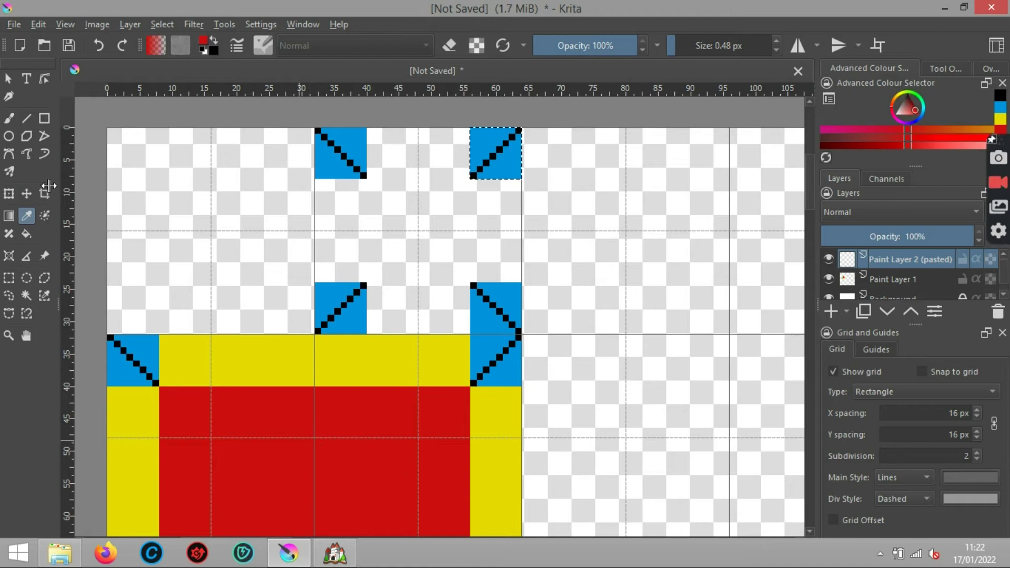
{"action": "left_click", "coordinate": [30, 123]}
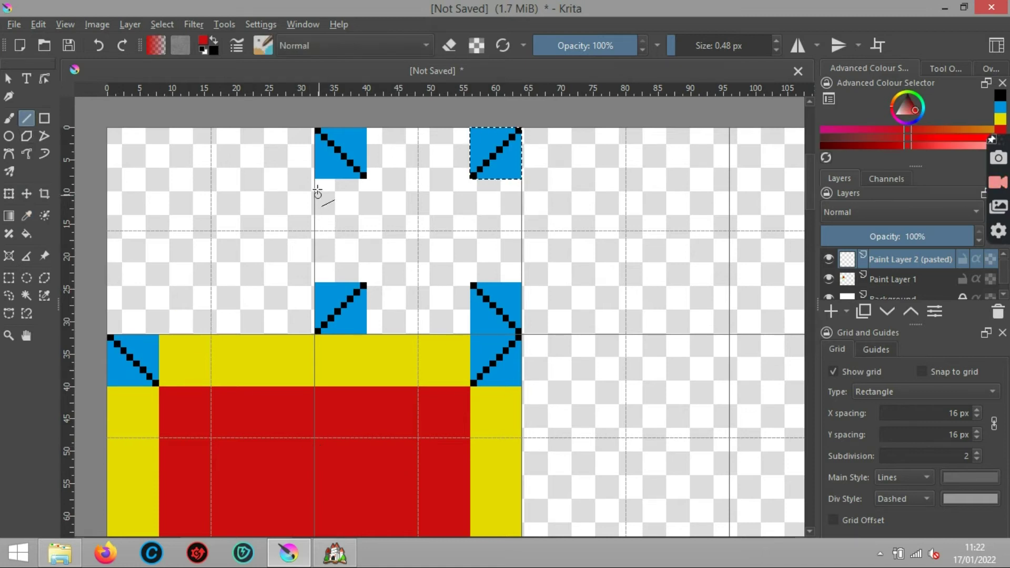
{"action": "mouse_move", "coordinate": [318, 279]}
{"action": "left_mouse_down"}
{"action": "mouse_move", "coordinate": [394, 300]}
{"action": "mouse_move", "coordinate": [394, 315]}
{"action": "left_mouse_up"}
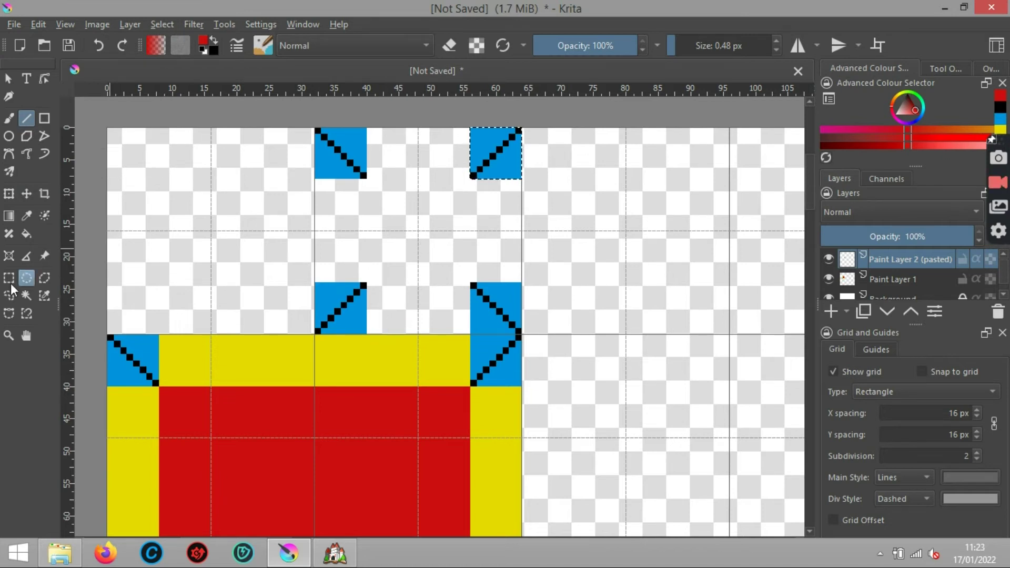
{"action": "left_click", "coordinate": [9, 277]}
{"action": "left_click", "coordinate": [349, 208]}
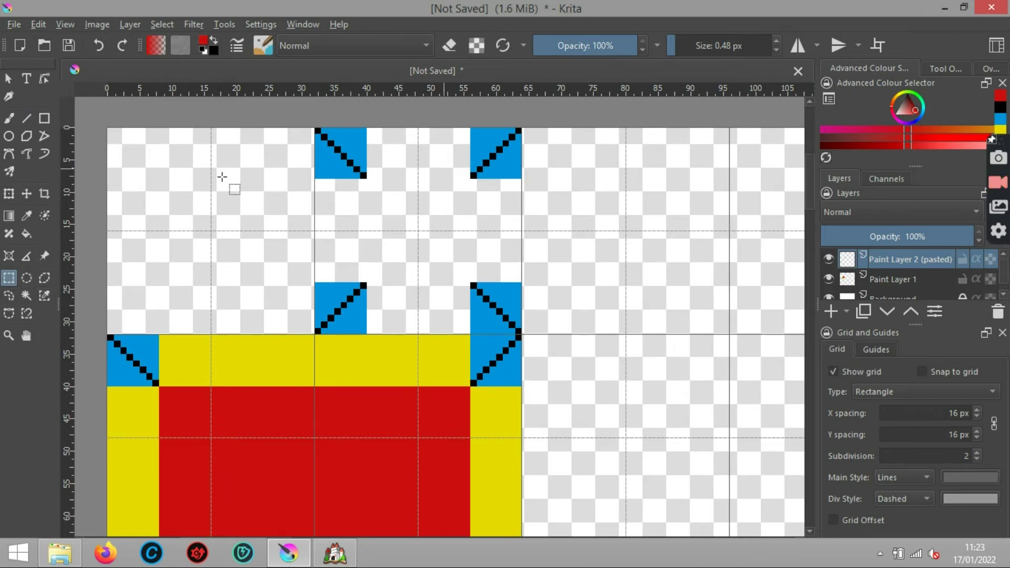
{"action": "left_click", "coordinate": [27, 118]}
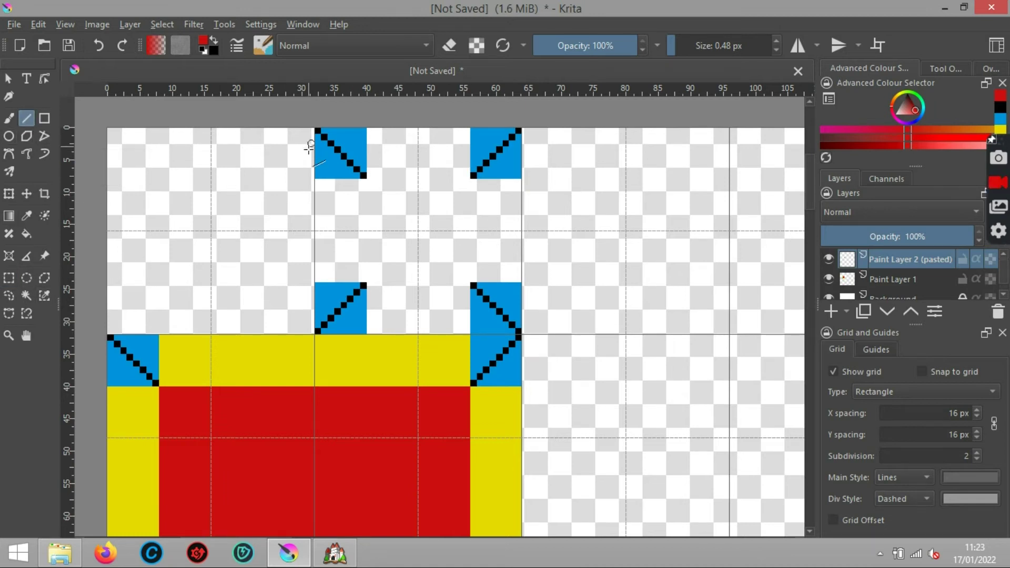
{"action": "left_click_drag", "start_coordinate": [317, 181], "coordinate": [317, 282]}
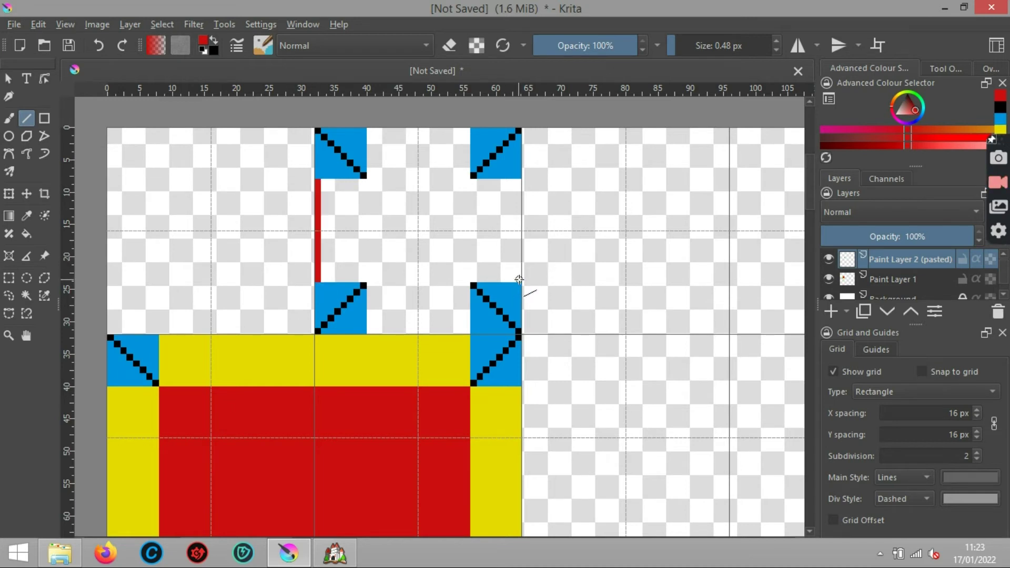
{"action": "left_click_drag", "start_coordinate": [519, 280], "coordinate": [519, 180]}
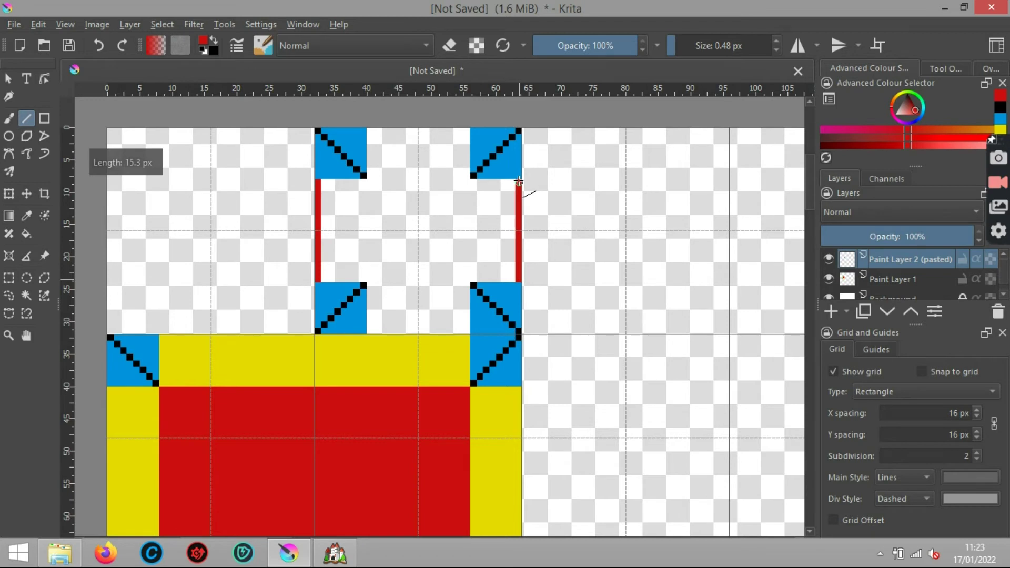
Step: Fill the space between the blue corners with red, undoing a first fill that covered everything
{"action": "left_click", "coordinate": [26, 233]}
{"action": "left_click", "coordinate": [392, 220]}
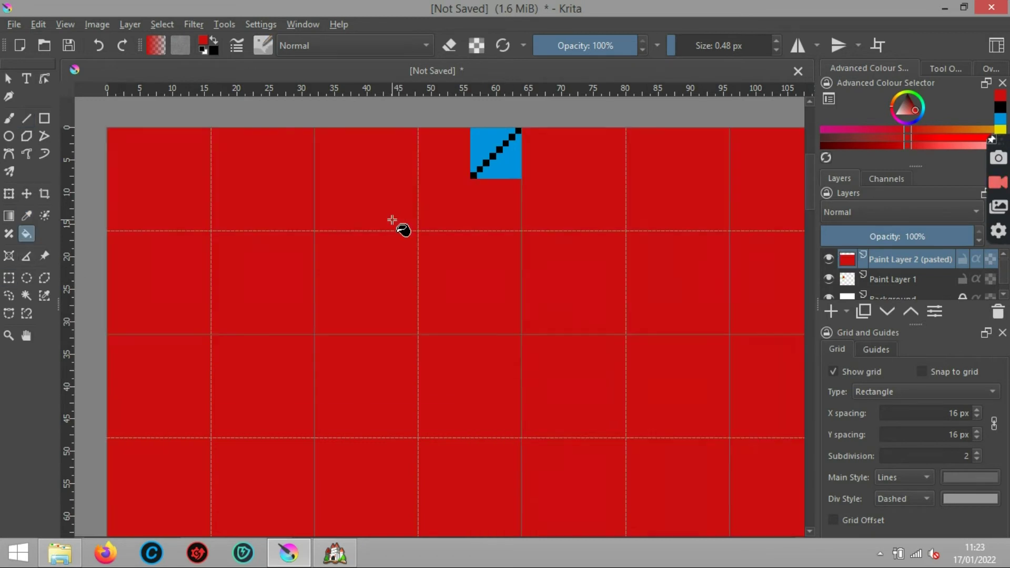
{"action": "left_click", "coordinate": [99, 46]}
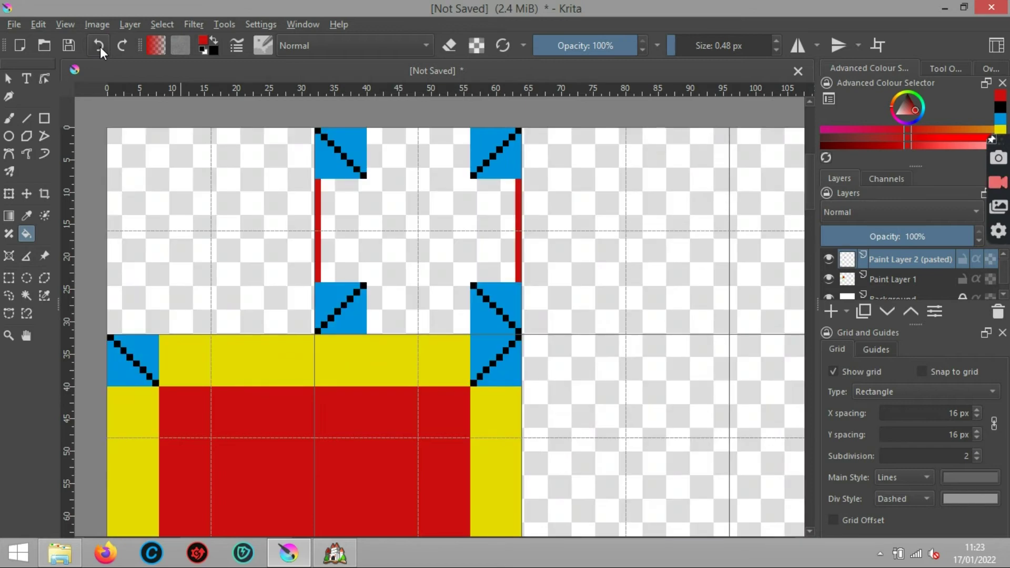
{"action": "left_click", "coordinate": [100, 46]}
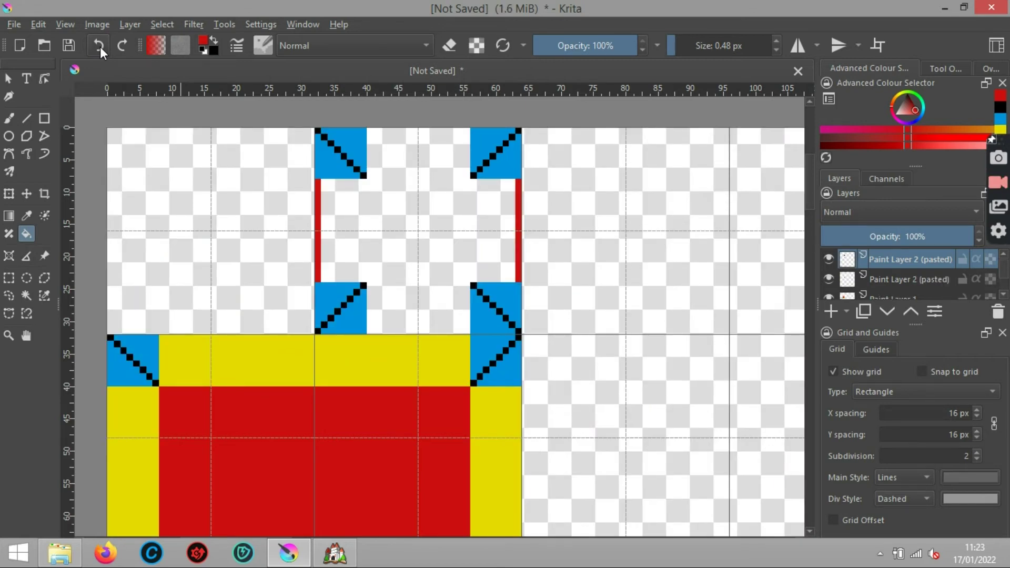
{"action": "left_click", "coordinate": [100, 46]}
{"action": "left_click", "coordinate": [100, 45]}
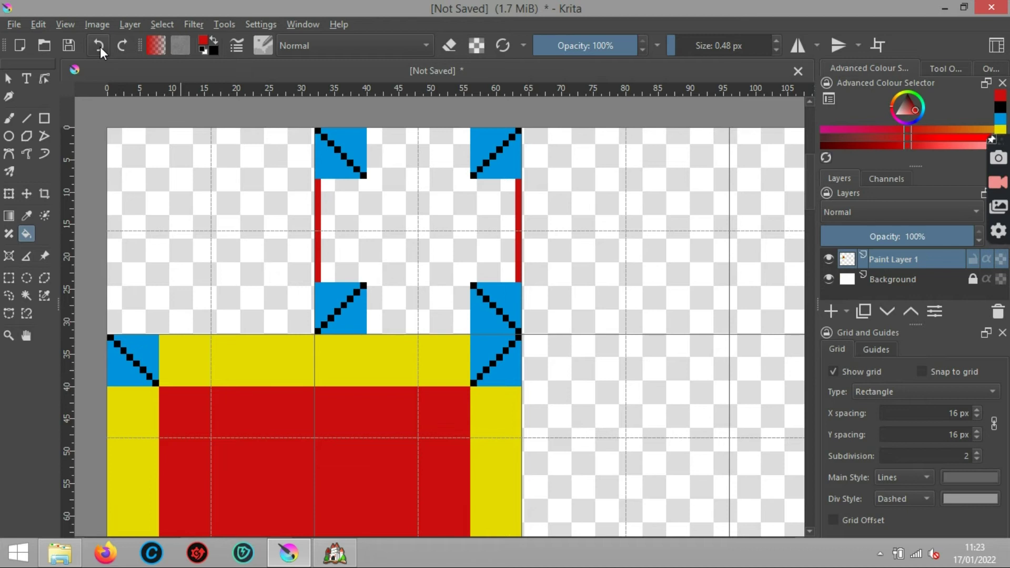
{"action": "left_click", "coordinate": [414, 234]}
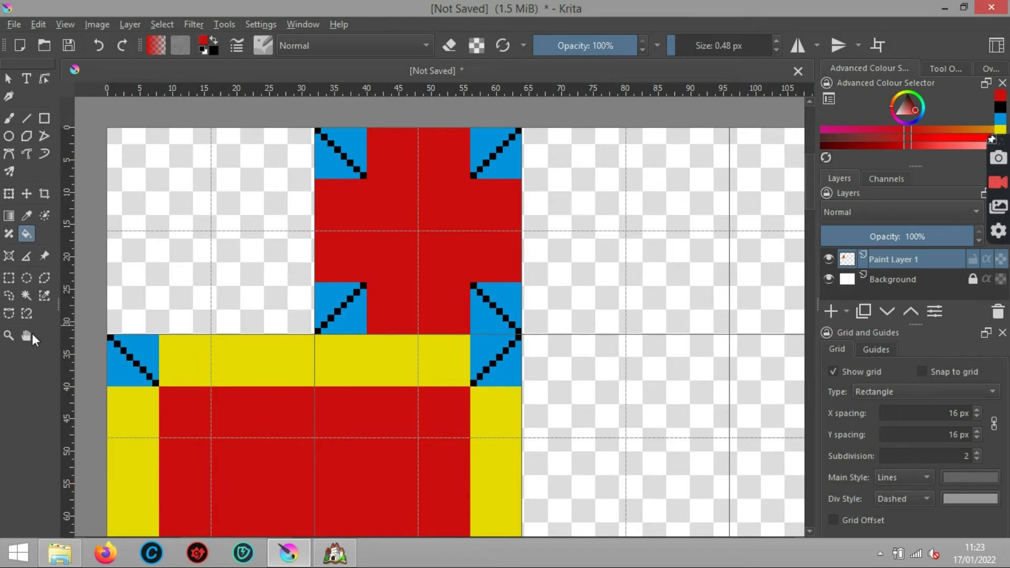
Step: Copy and paste the 16 px top-left corner tile, and set the grid horizontal spacing to 8
{"action": "left_click", "coordinate": [9, 278]}
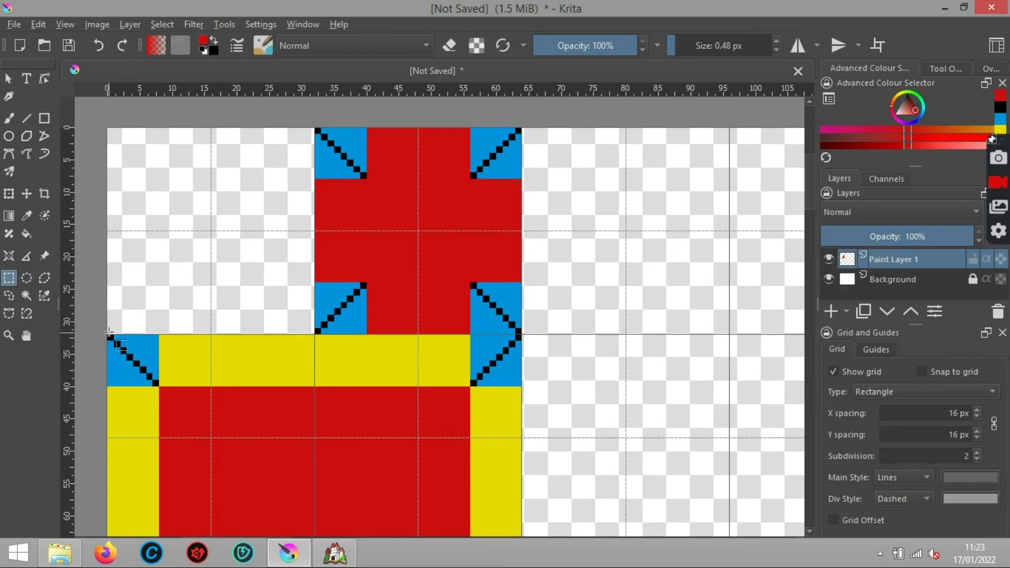
{"action": "left_click_drag", "start_coordinate": [108, 334], "coordinate": [212, 439]}
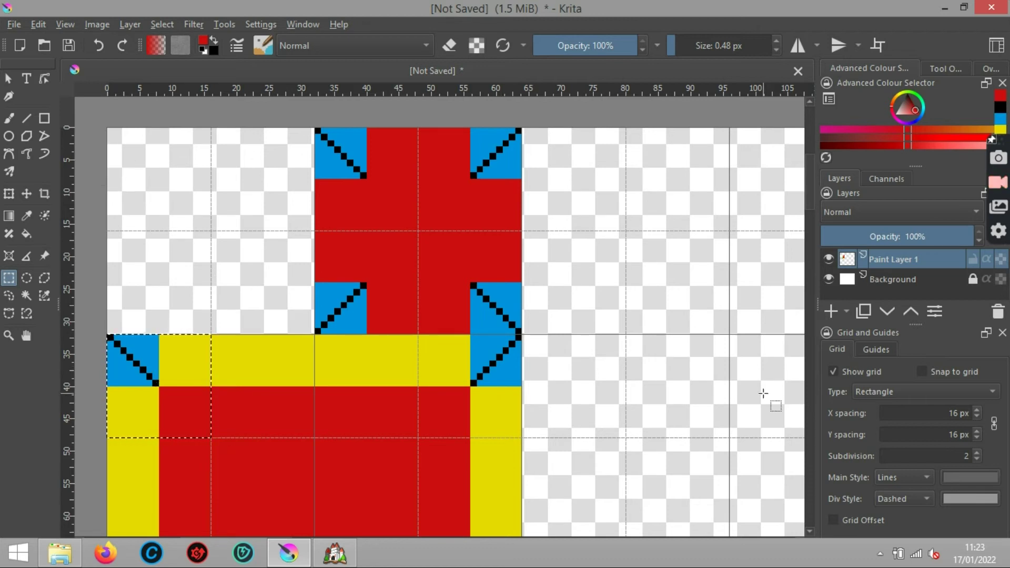
{"action": "key", "text": "ctrl+c"}
{"action": "key", "text": "ctrl+v"}
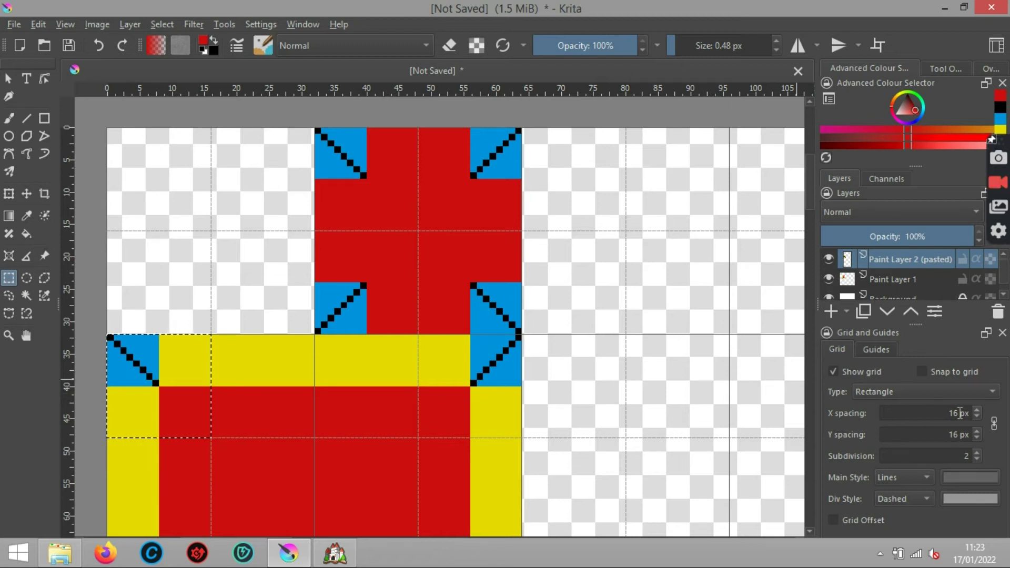
{"action": "double_click", "coordinate": [930, 414]}
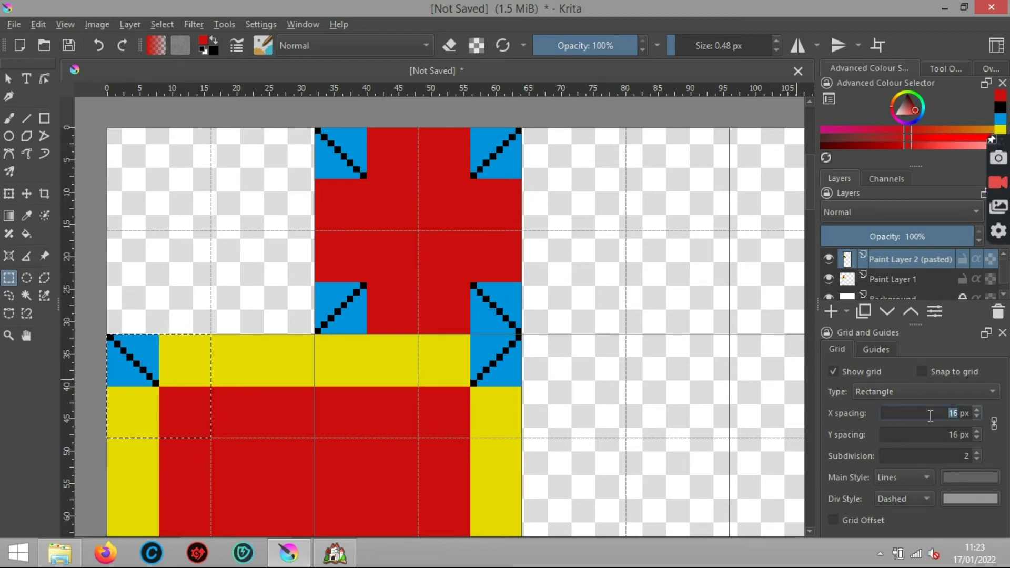
{"action": "type", "text": "8"}
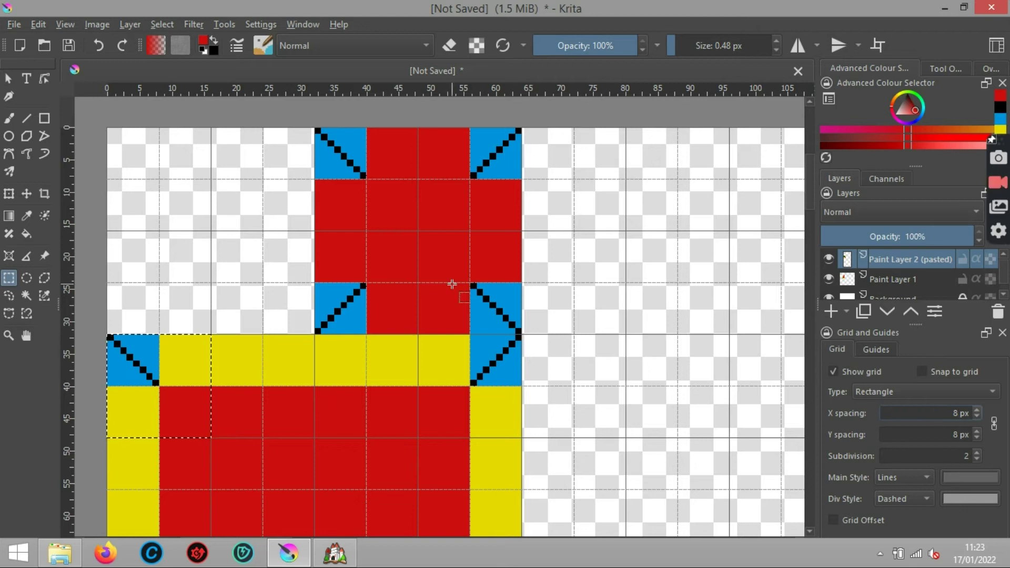
Step: Move the pasted 2x2 corner block to the upper left and merge it into Paint Layer 1
{"action": "left_click", "coordinate": [26, 195]}
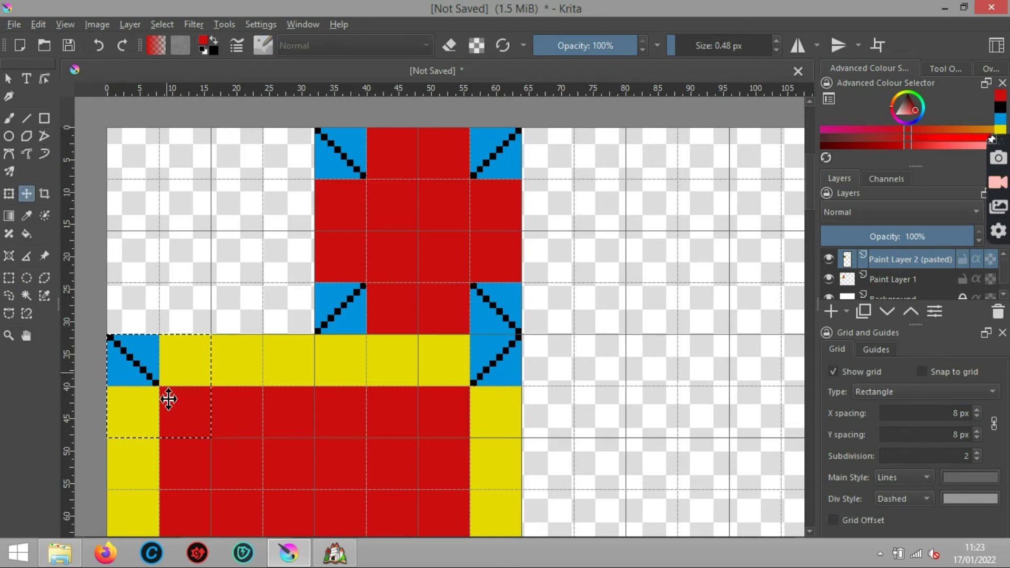
{"action": "left_click_drag", "start_coordinate": [169, 400], "coordinate": [222, 247]}
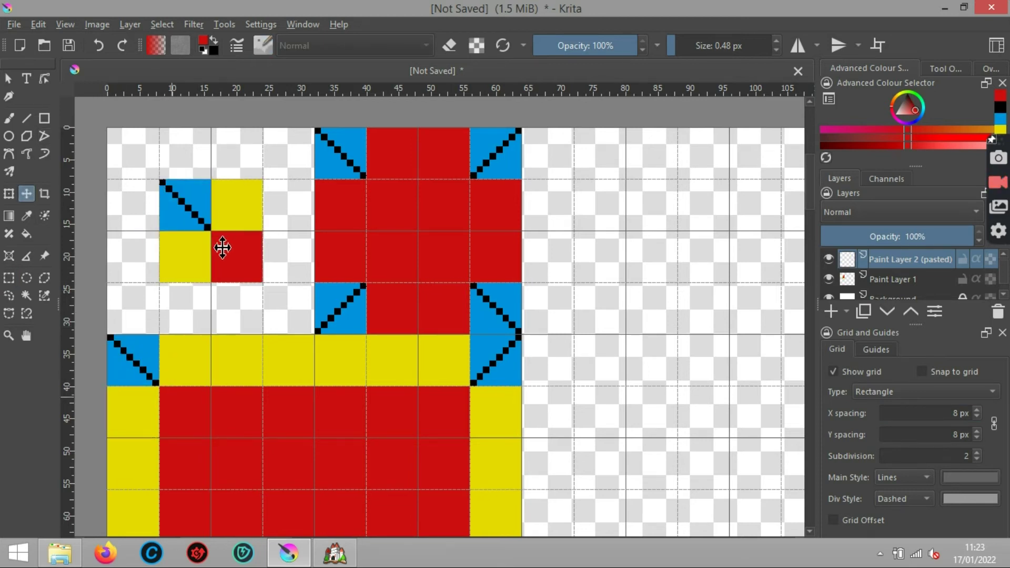
{"action": "left_click", "coordinate": [10, 278]}
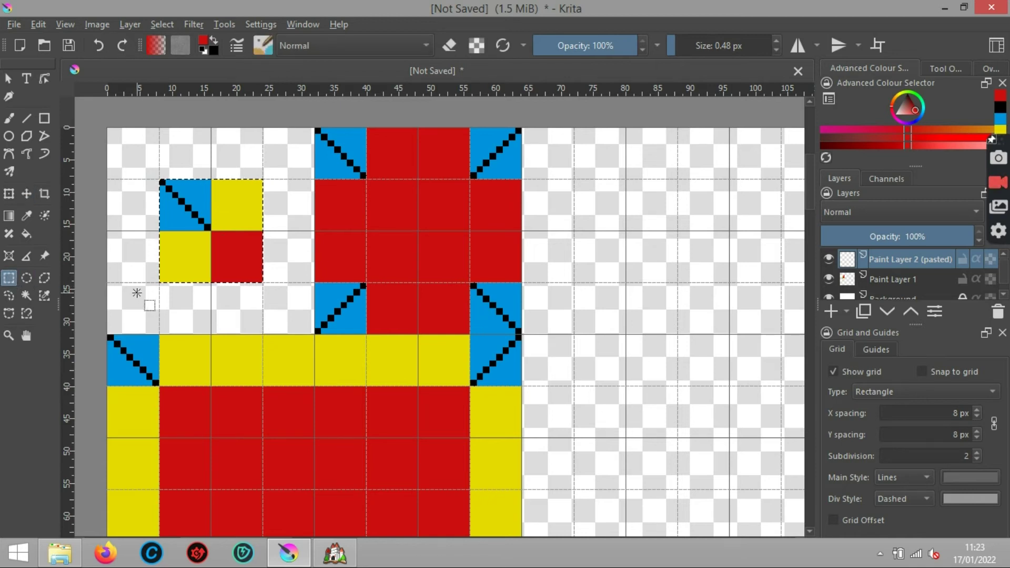
{"action": "left_click", "coordinate": [137, 293]}
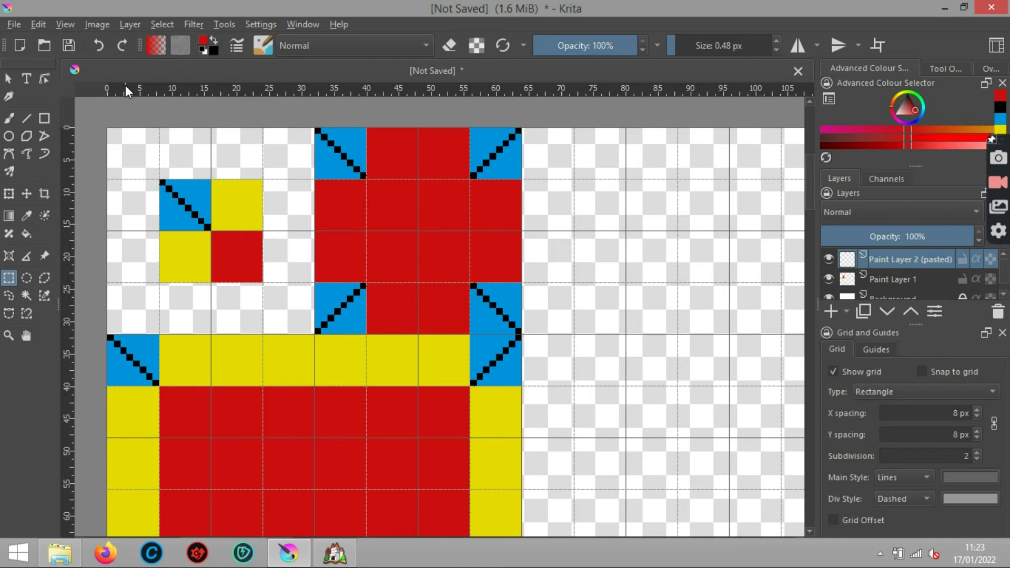
{"action": "key", "text": "shift+Delete"}
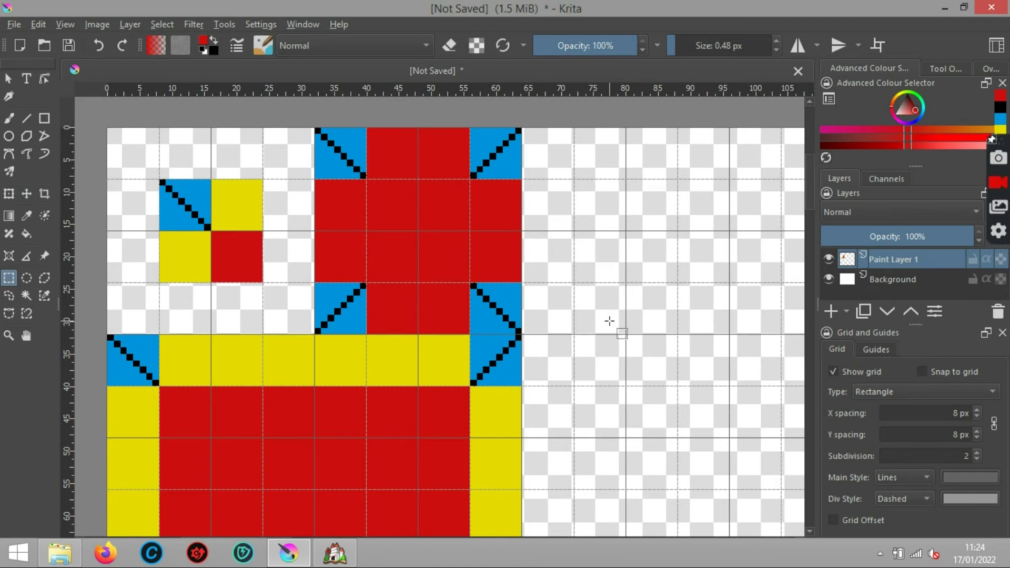
Step: Merge Paint Layer 1 into Background and start Save As in Desktop > My Stuff > Pixel Art
{"action": "key", "text": "ctrl+e"}
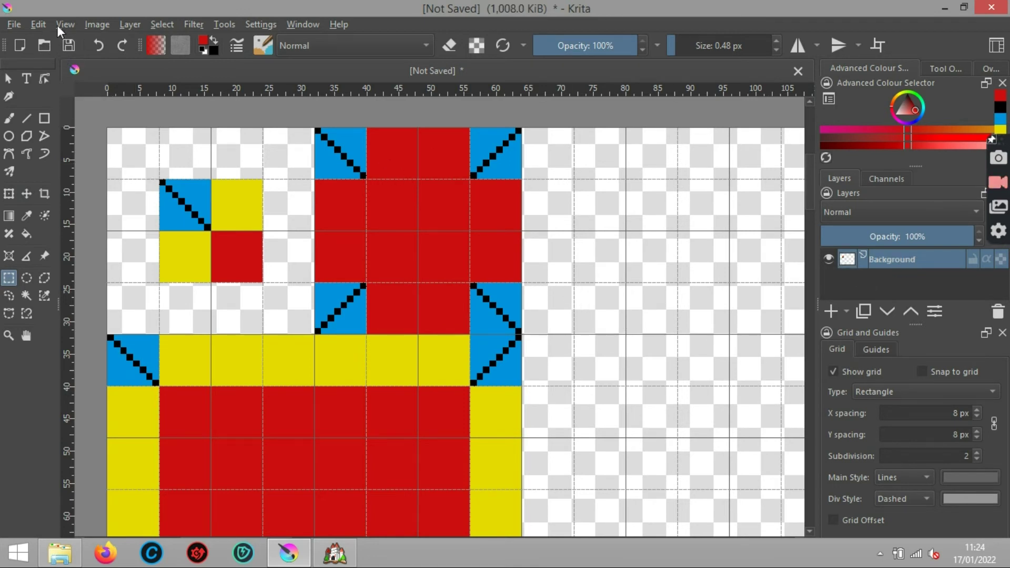
{"action": "left_click", "coordinate": [16, 25]}
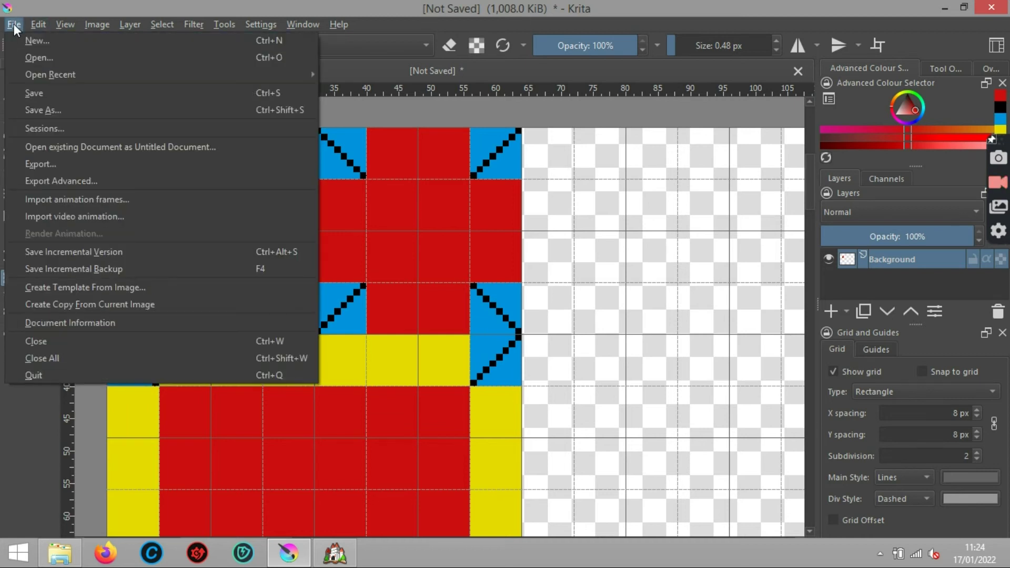
{"action": "left_click", "coordinate": [47, 109]}
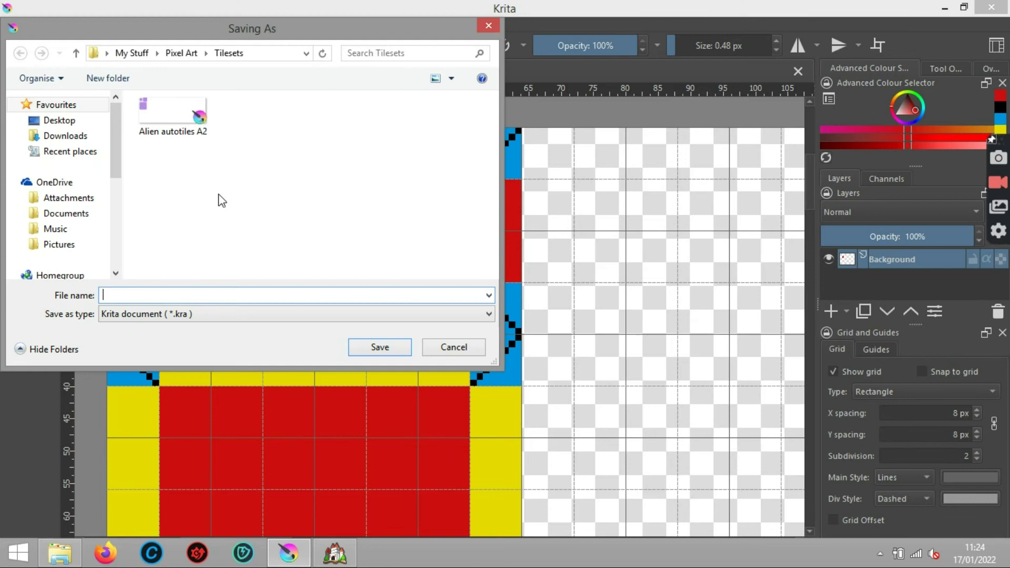
{"action": "left_click", "coordinate": [76, 53]}
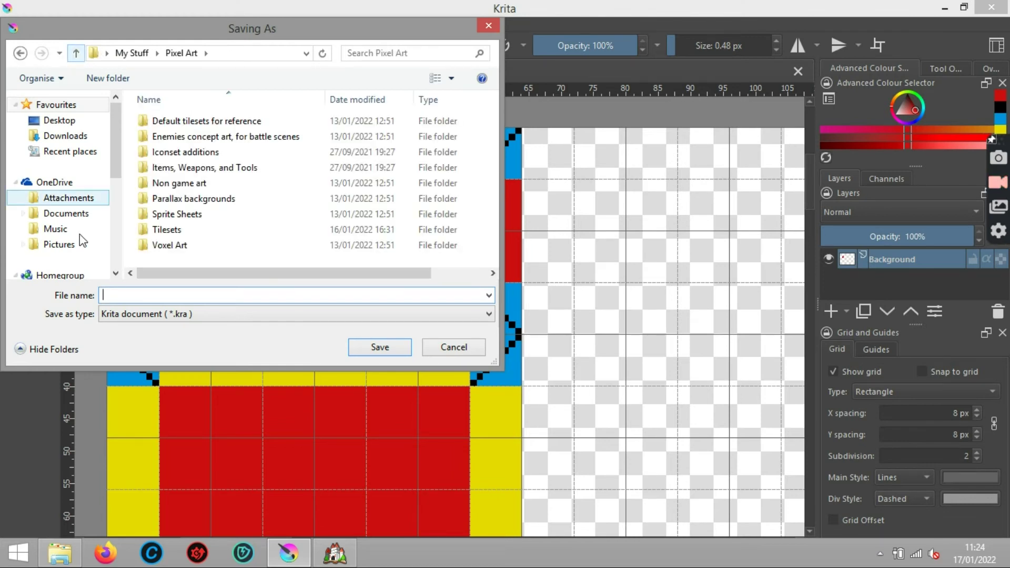
{"action": "left_click", "coordinate": [60, 120]}
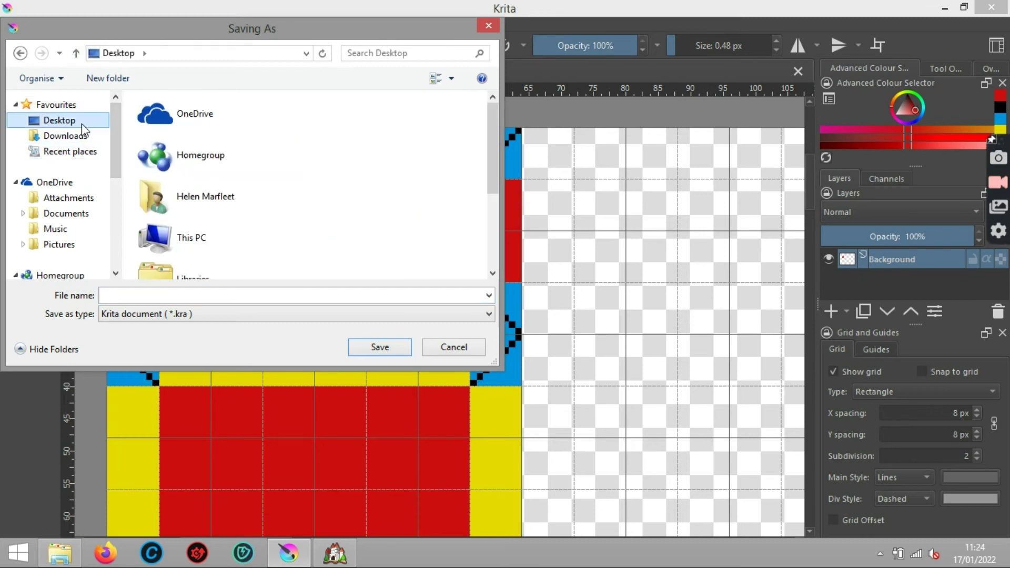
{"action": "left_click_drag", "start_coordinate": [488, 131], "coordinate": [481, 204]}
{"action": "double_click", "coordinate": [226, 257]}
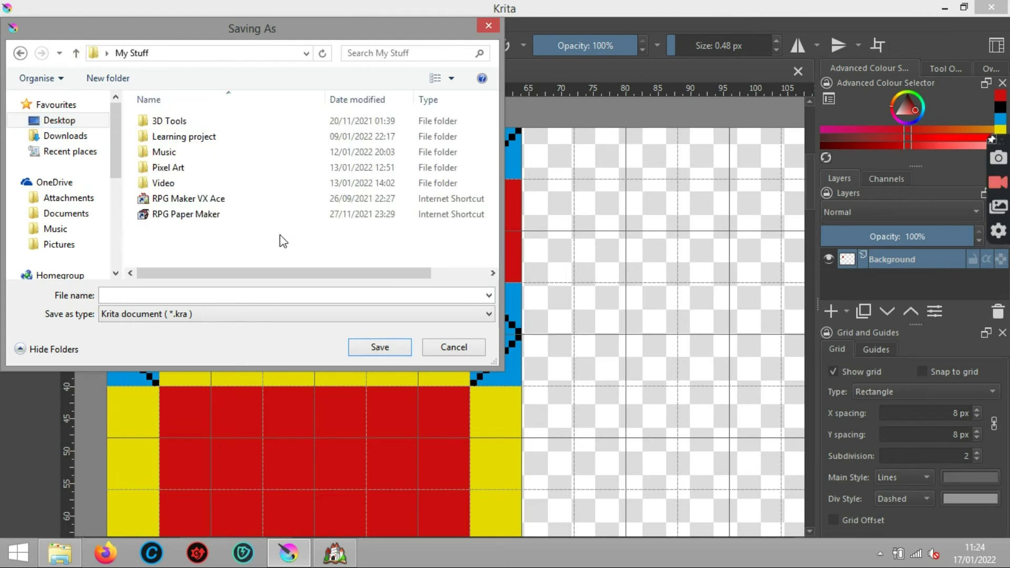
{"action": "double_click", "coordinate": [181, 167]}
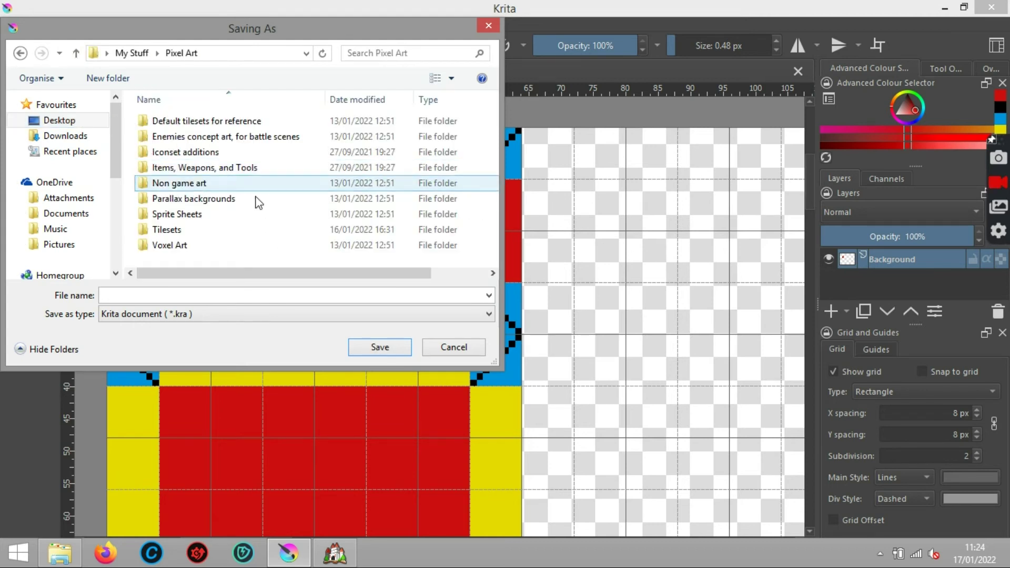
Step: Create a new folder named 'Tutorial tilesets' inside Pixel Art and open it
{"action": "right_click", "coordinate": [257, 260]}
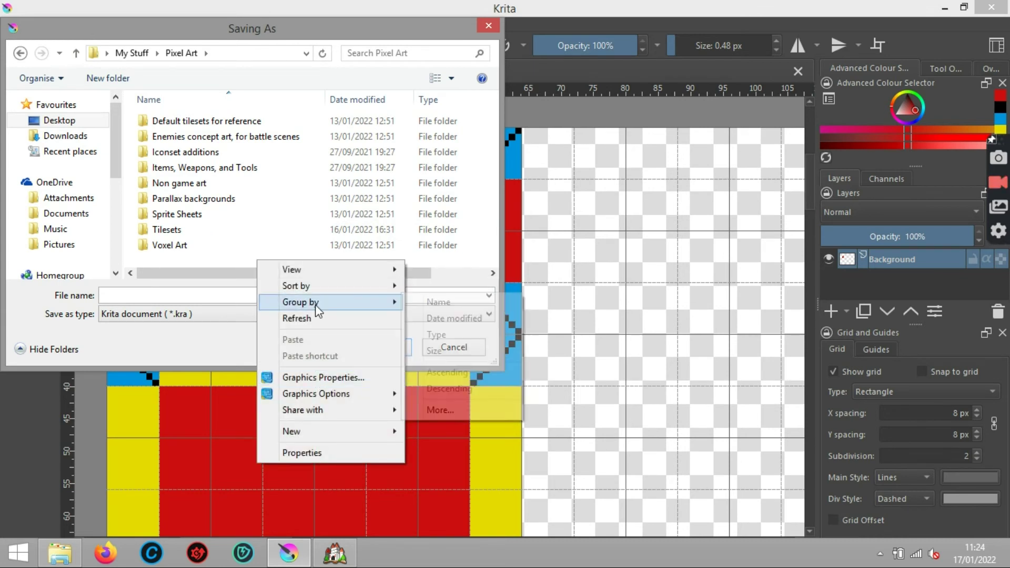
{"action": "mouse_move", "coordinate": [315, 305]}
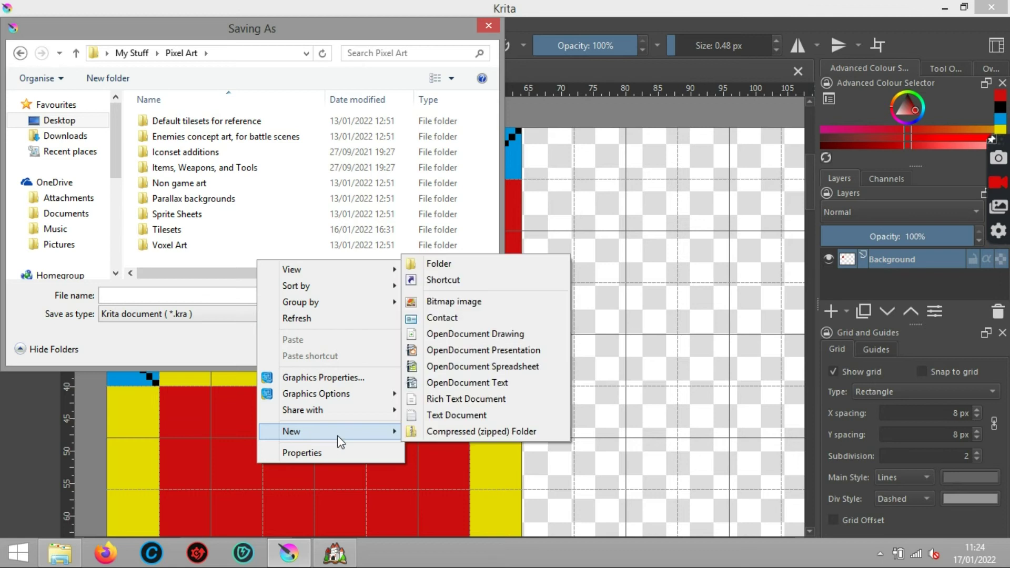
{"action": "mouse_move", "coordinate": [337, 410]}
{"action": "mouse_move", "coordinate": [369, 431]}
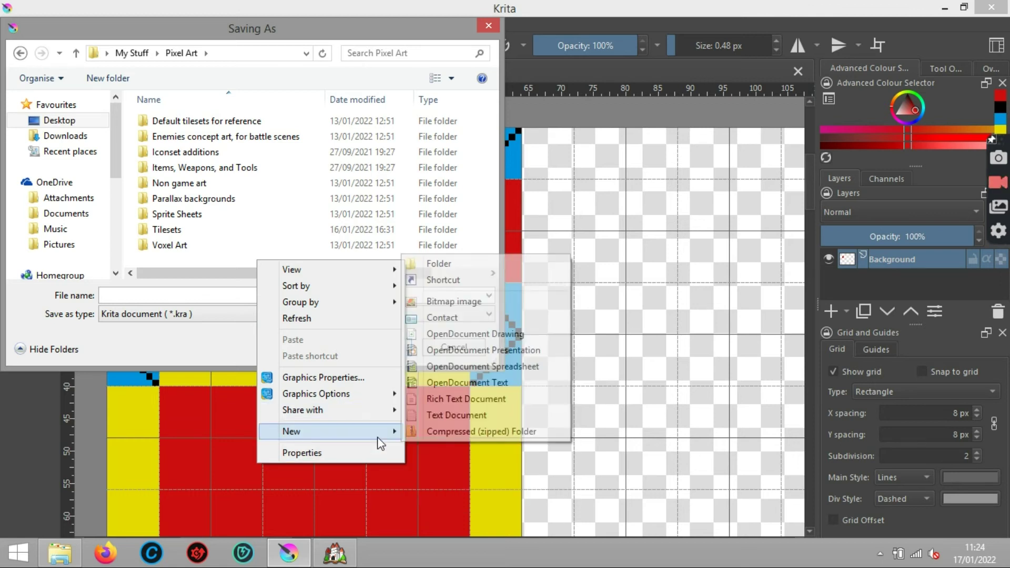
{"action": "left_click", "coordinate": [476, 270]}
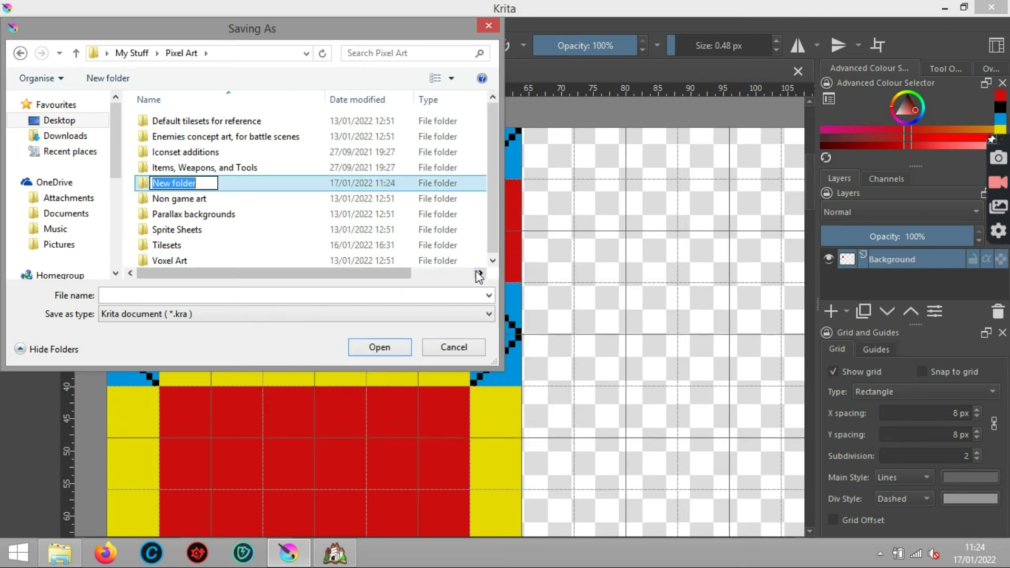
{"action": "type", "text": "tu"}
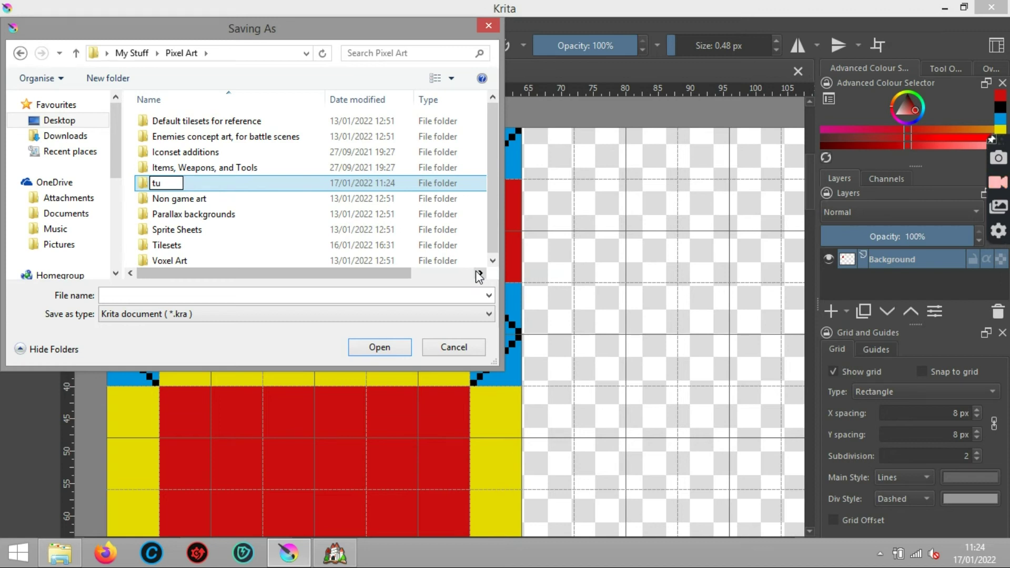
{"action": "key", "text": "BackSpace"}
{"action": "key", "text": "BackSpace"}
{"action": "type", "text": "Tutorial"}
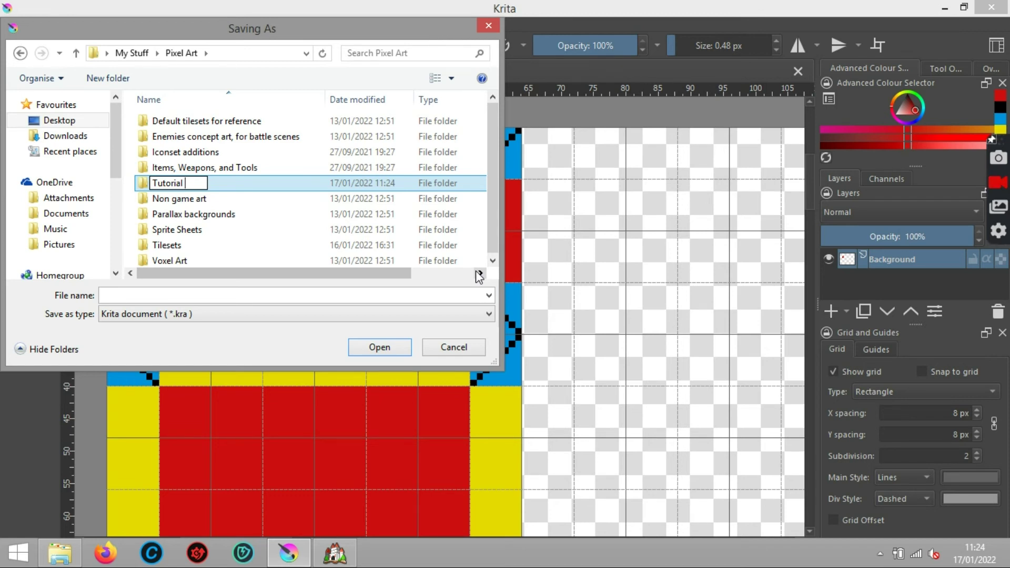
{"action": "type", "text": "tilesets"}
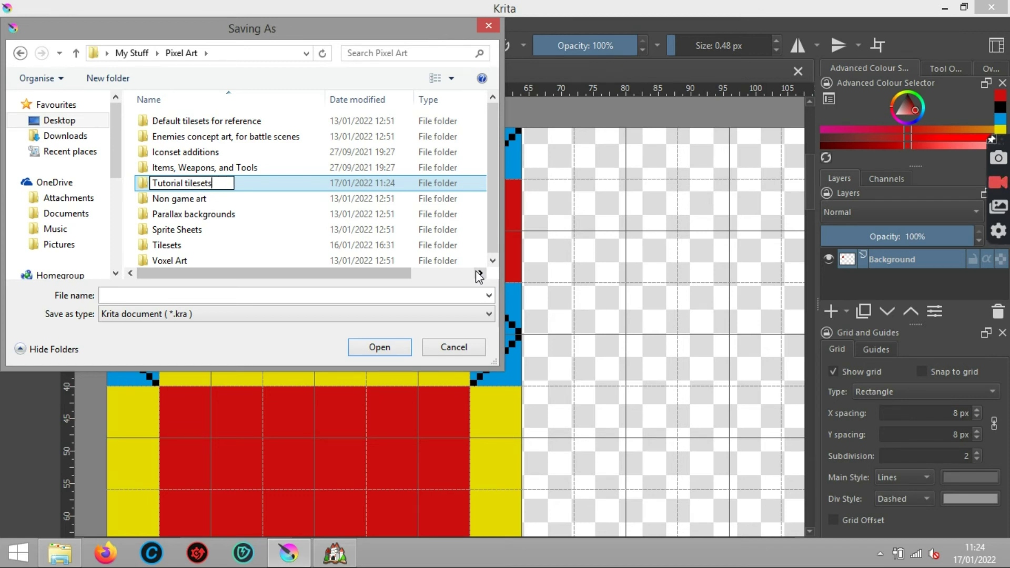
{"action": "key", "text": "Return"}
{"action": "key", "text": "Return"}
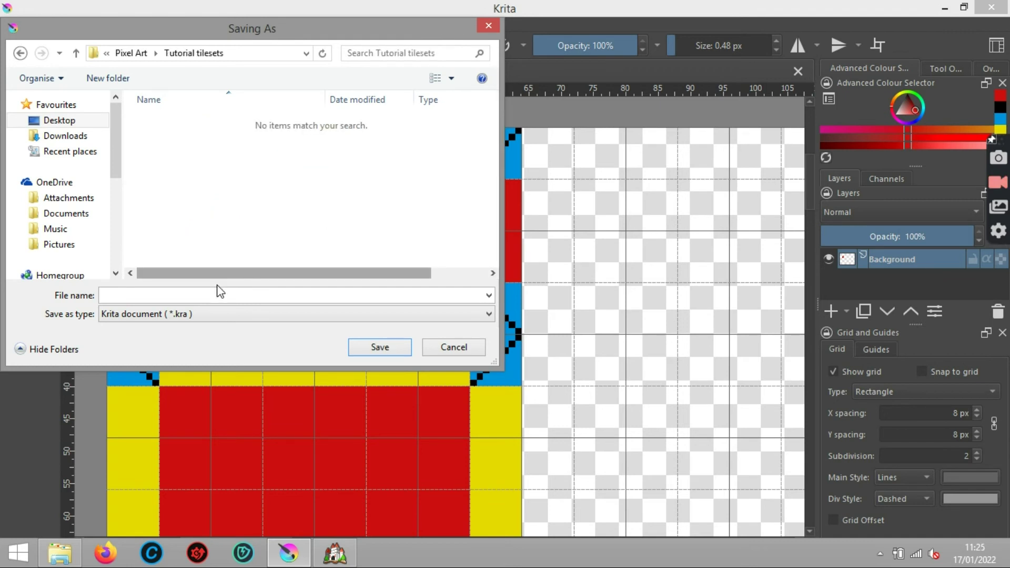
Step: Save the image as a PNG named 'Autotile demo', accepting the default export options
{"action": "left_click", "coordinate": [220, 294]}
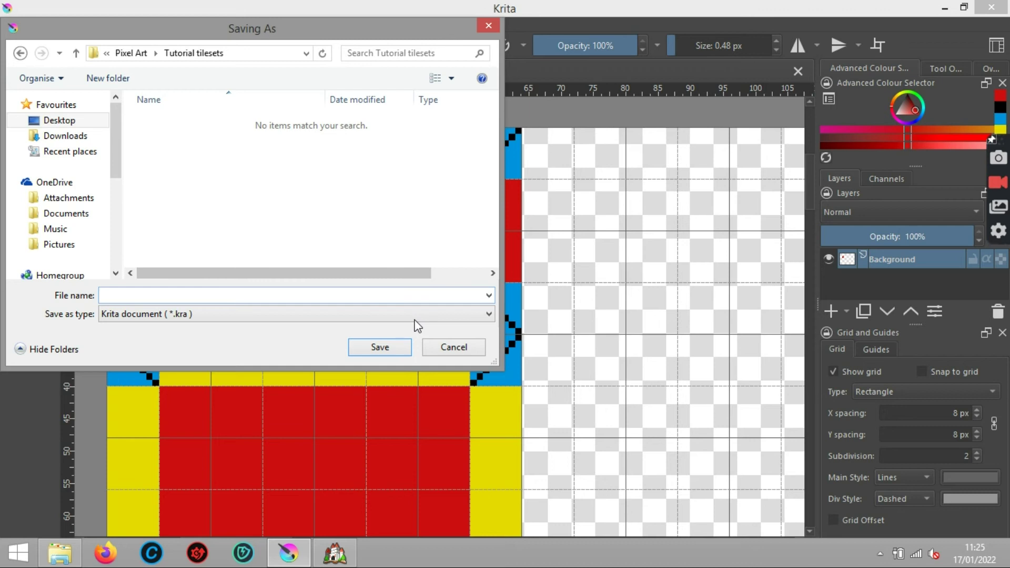
{"action": "left_click", "coordinate": [418, 315]}
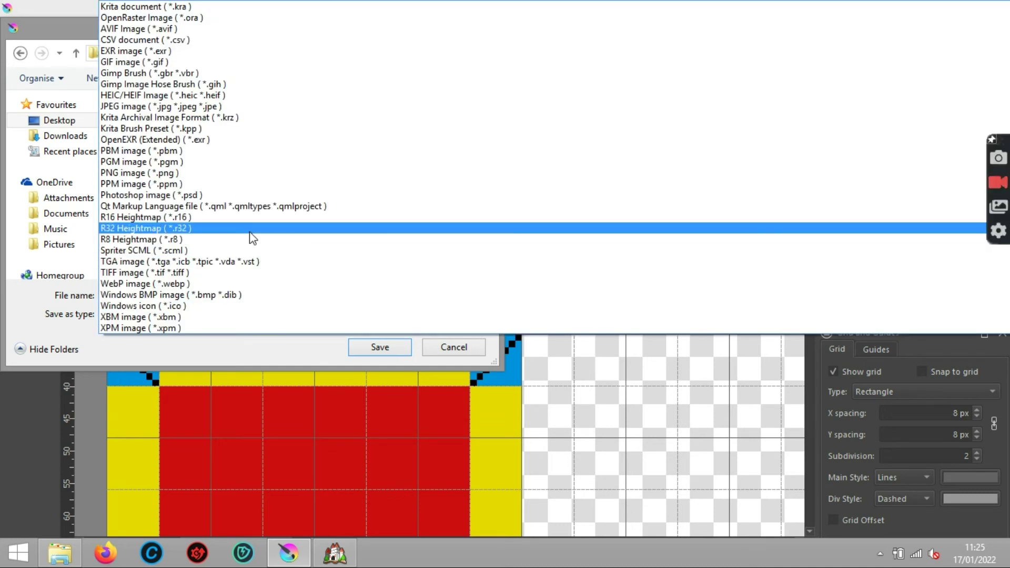
{"action": "left_click", "coordinate": [207, 174]}
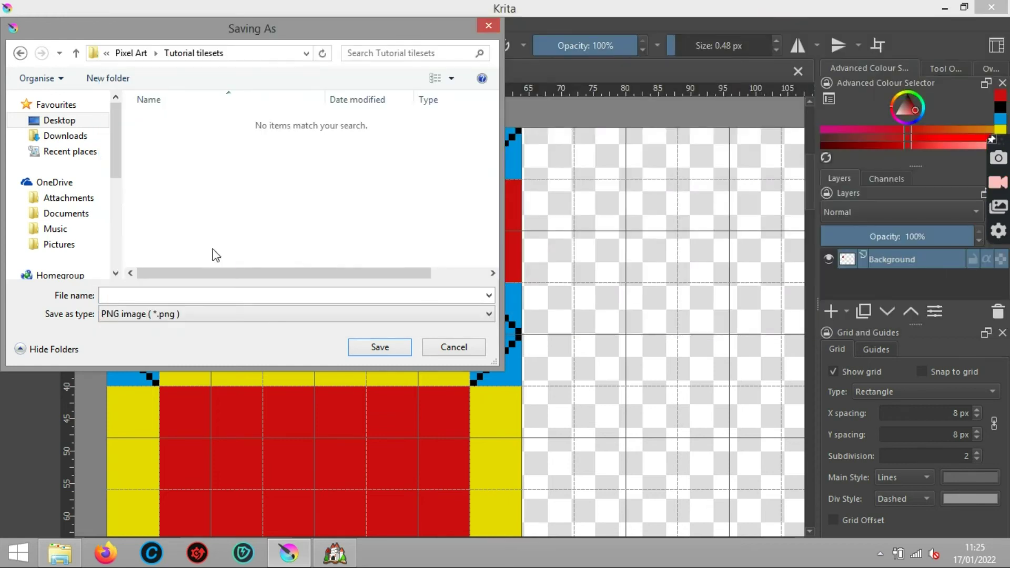
{"action": "left_click", "coordinate": [210, 293]}
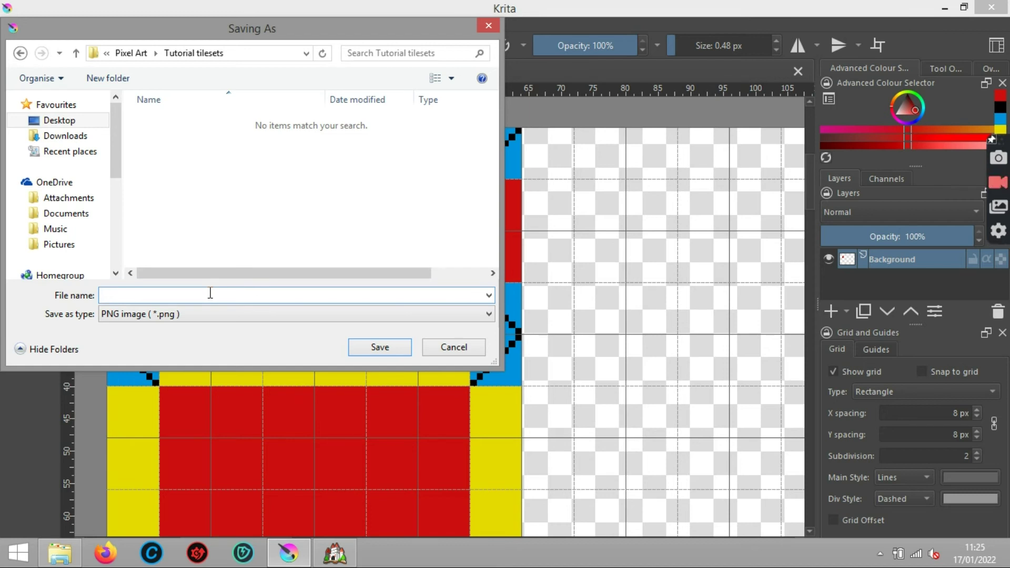
{"action": "type", "text": "Autotile demo"}
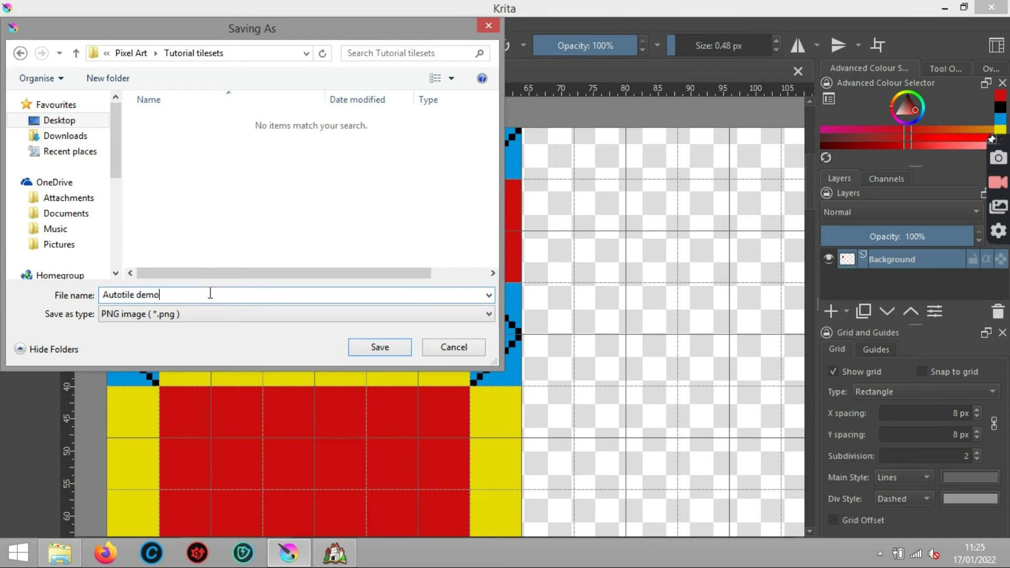
{"action": "left_click", "coordinate": [396, 351]}
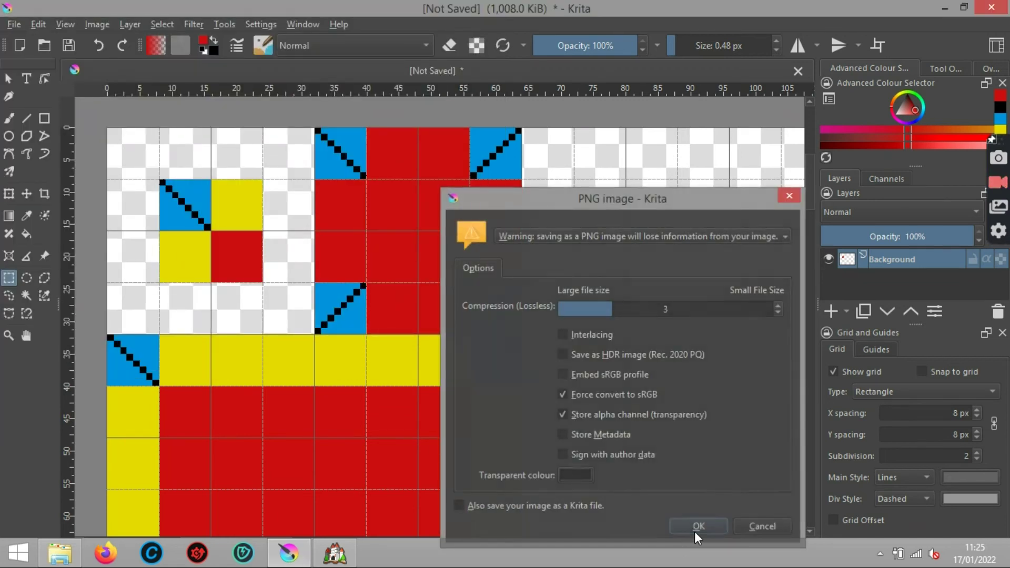
{"action": "left_click", "coordinate": [695, 532]}
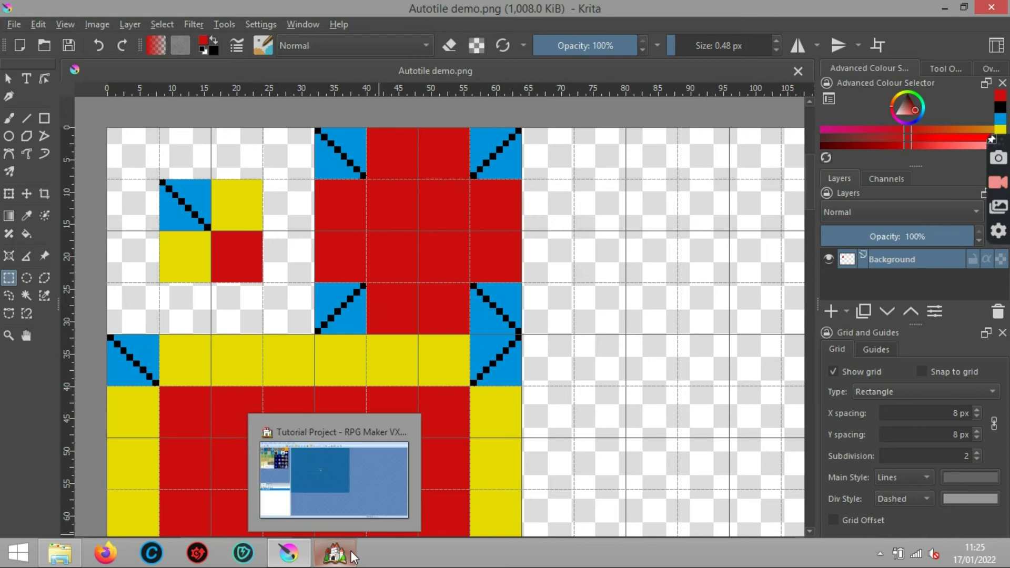
Step: In RPG Maker VX Ace, open the Resource Manager and start an import into Graphics/Tilesets
{"action": "left_click", "coordinate": [351, 555]}
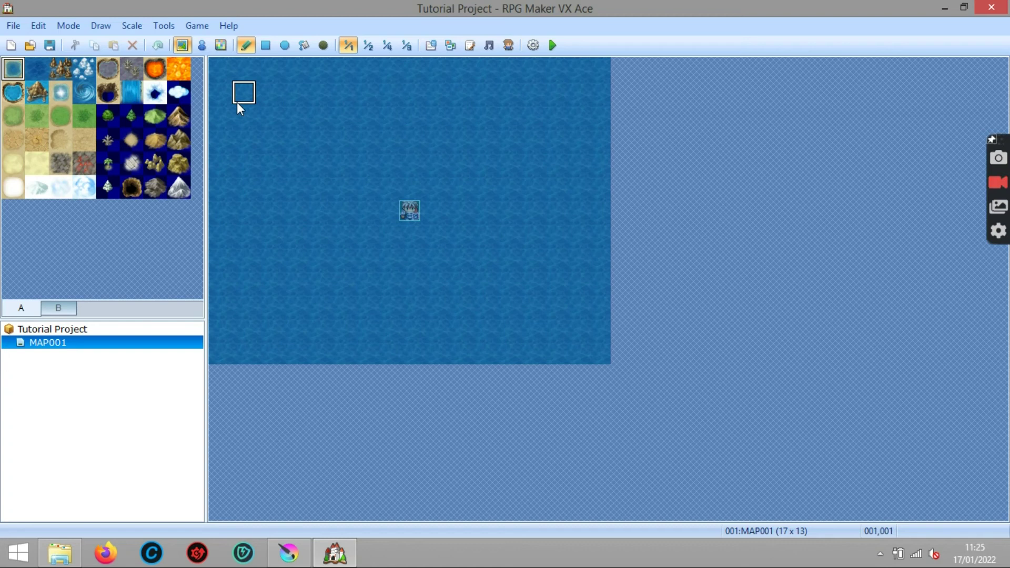
{"action": "left_click", "coordinate": [164, 26]}
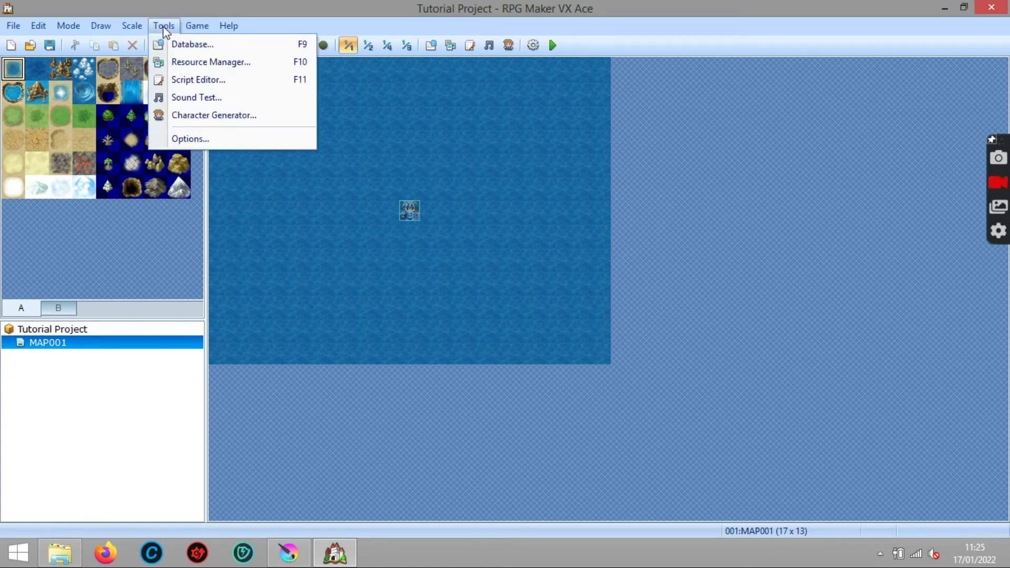
{"action": "left_click", "coordinate": [190, 65]}
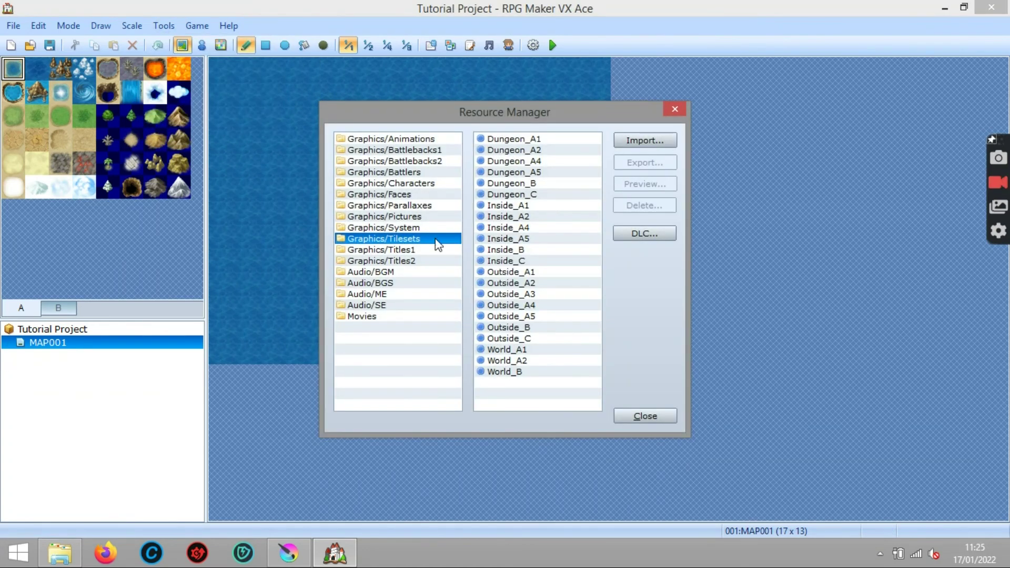
{"action": "left_click", "coordinate": [645, 143]}
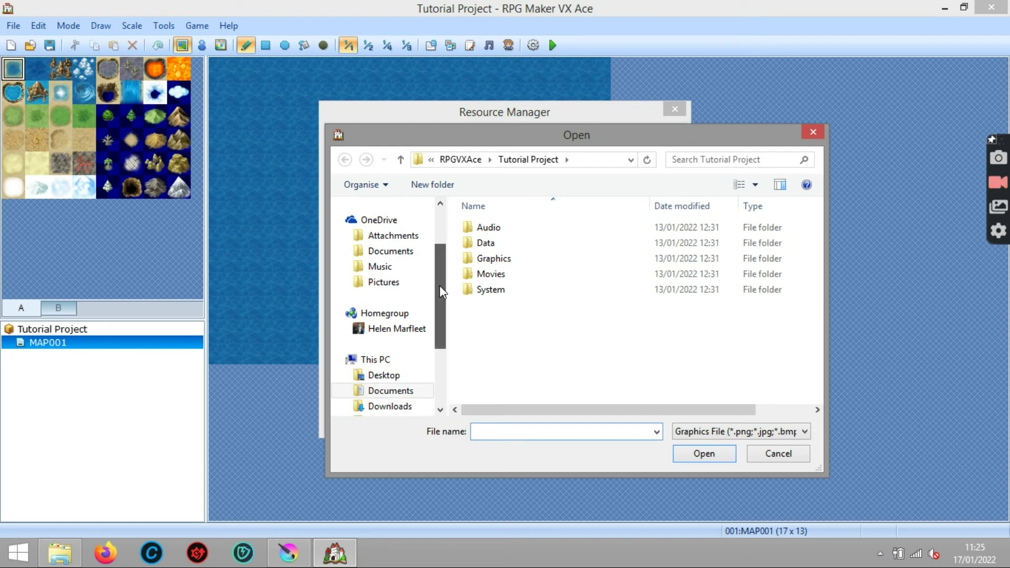
Step: Import Autotile demo from My Stuff > Pixel Art > Tutorial tilesets and close the Resource Manager
{"action": "left_click", "coordinate": [384, 375]}
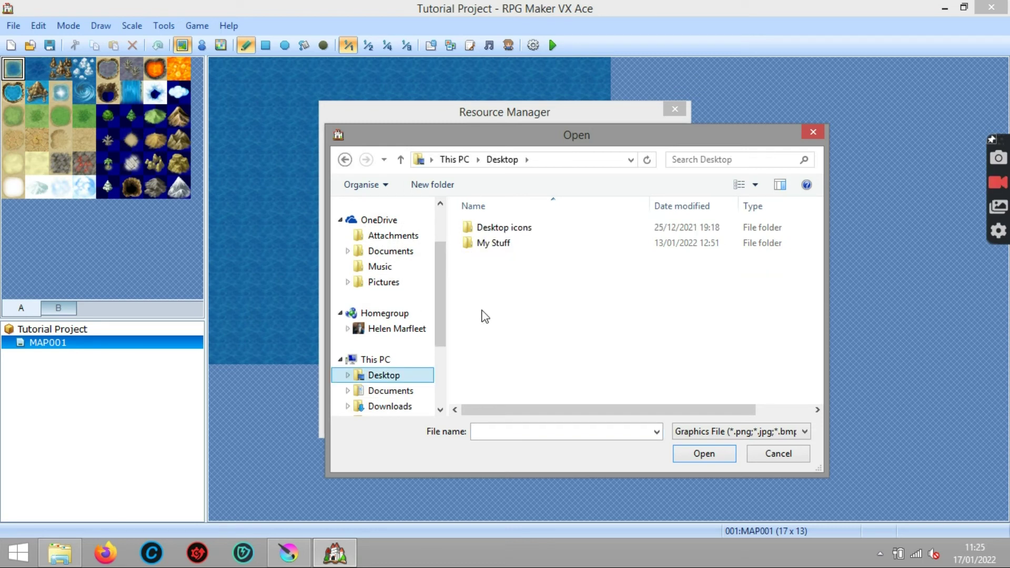
{"action": "double_click", "coordinate": [504, 246]}
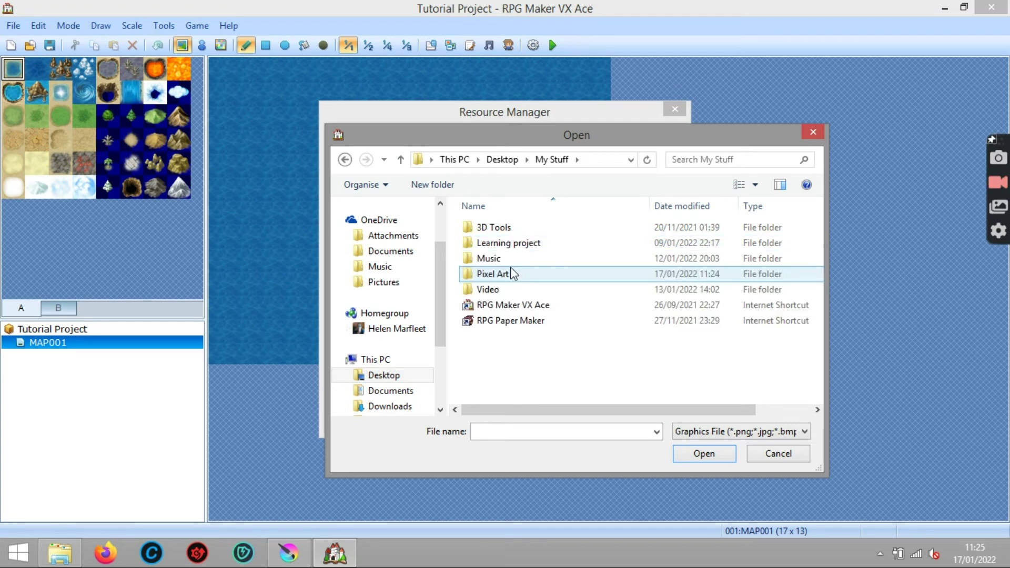
{"action": "double_click", "coordinate": [510, 276]}
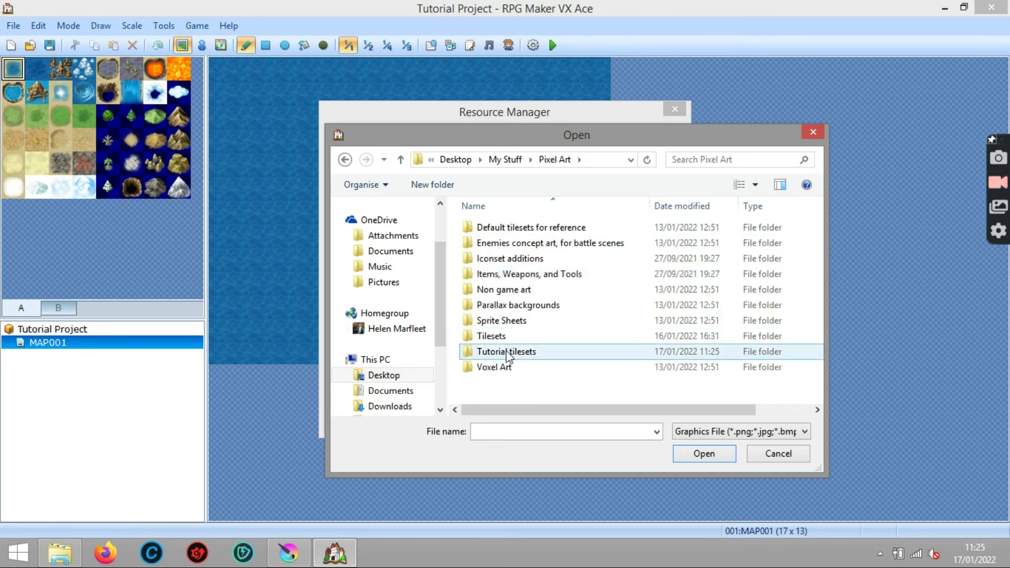
{"action": "double_click", "coordinate": [507, 352]}
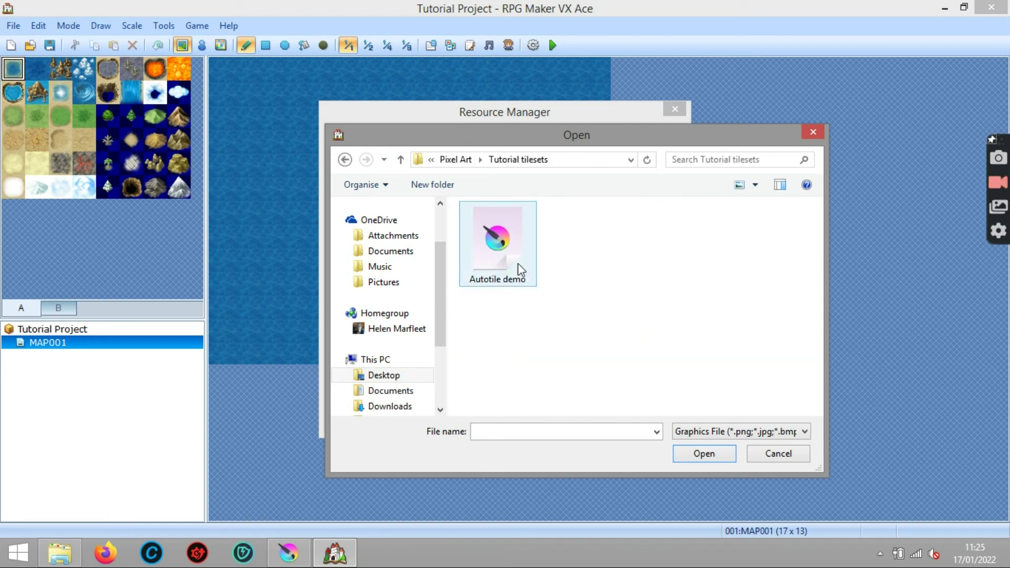
{"action": "left_click", "coordinate": [518, 263]}
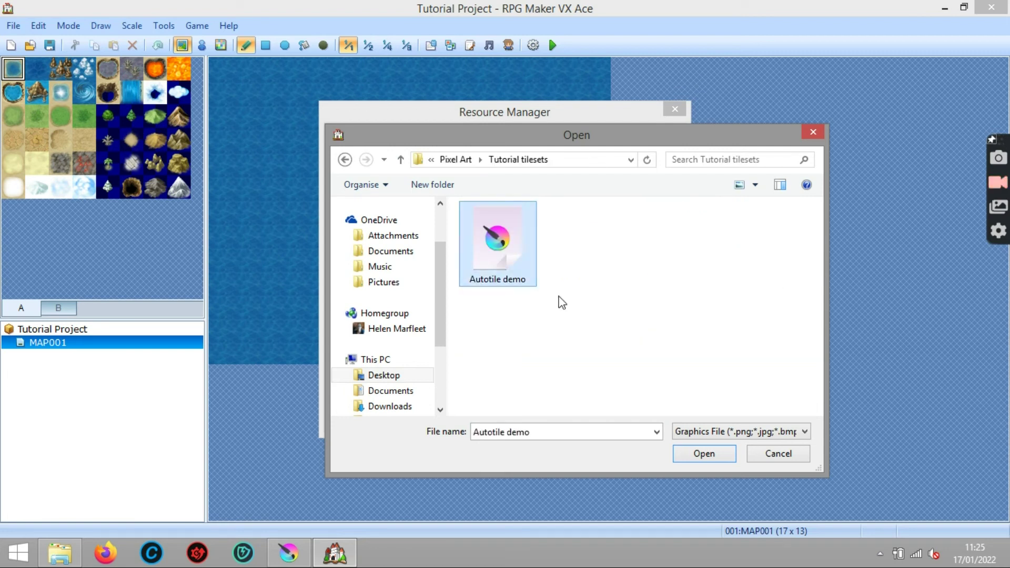
{"action": "left_click", "coordinate": [695, 455]}
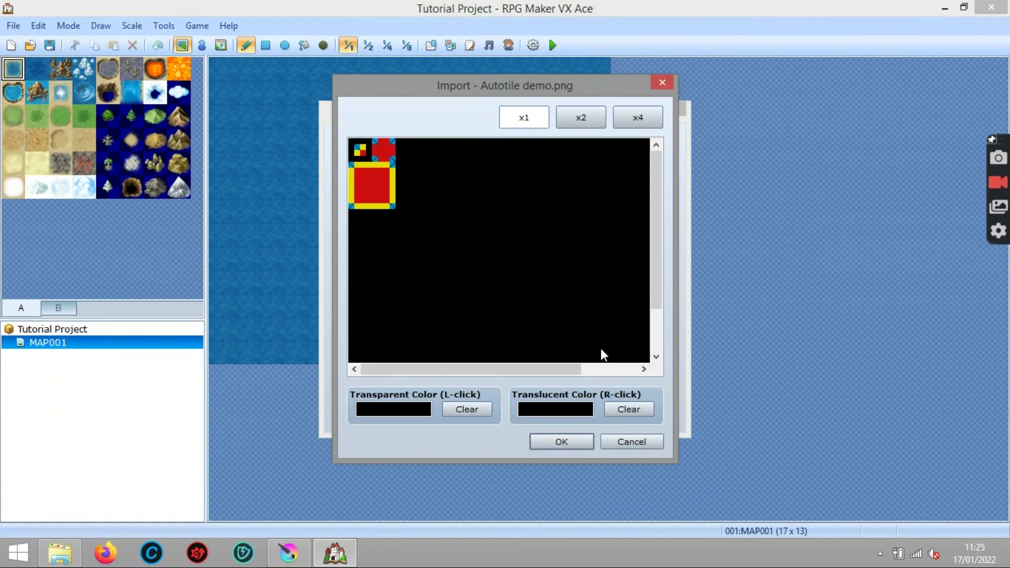
{"action": "left_click", "coordinate": [574, 444]}
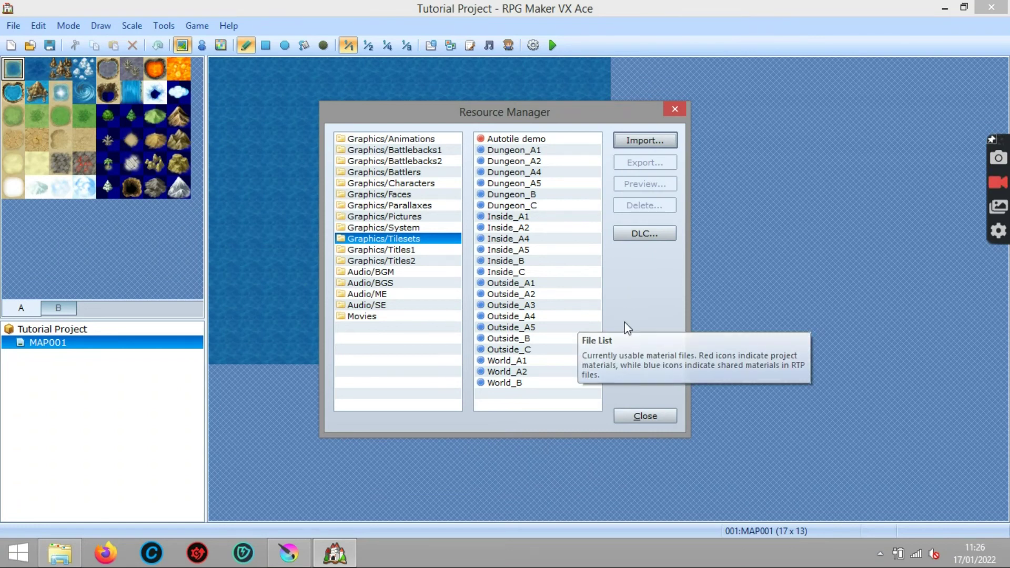
{"action": "left_click", "coordinate": [636, 418]}
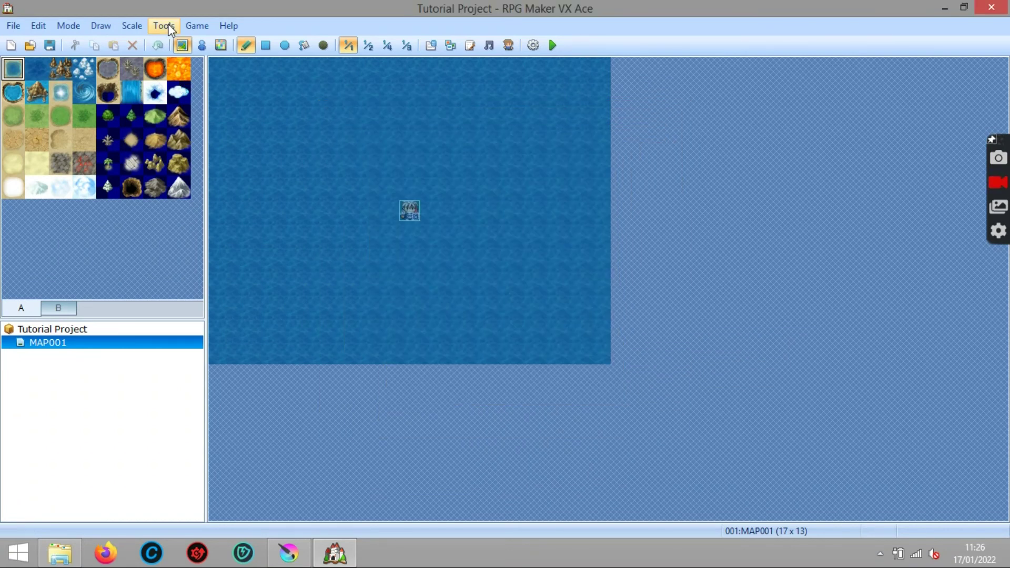
Step: In the Database's Tilesets page, raise the tileset maximum from 4 to 5
{"action": "left_click", "coordinate": [170, 26]}
{"action": "left_click", "coordinate": [179, 44]}
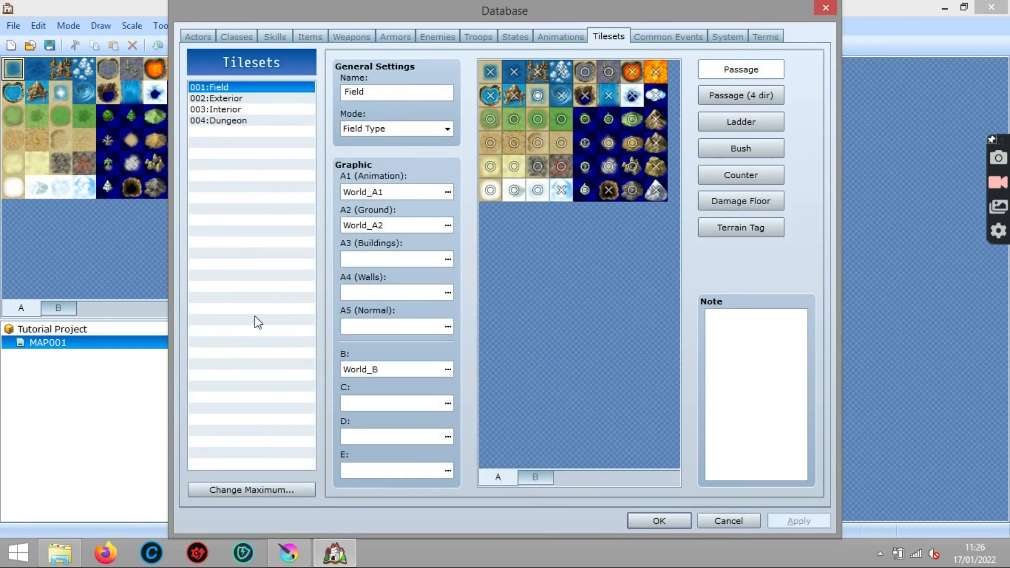
{"action": "left_click", "coordinate": [270, 494]}
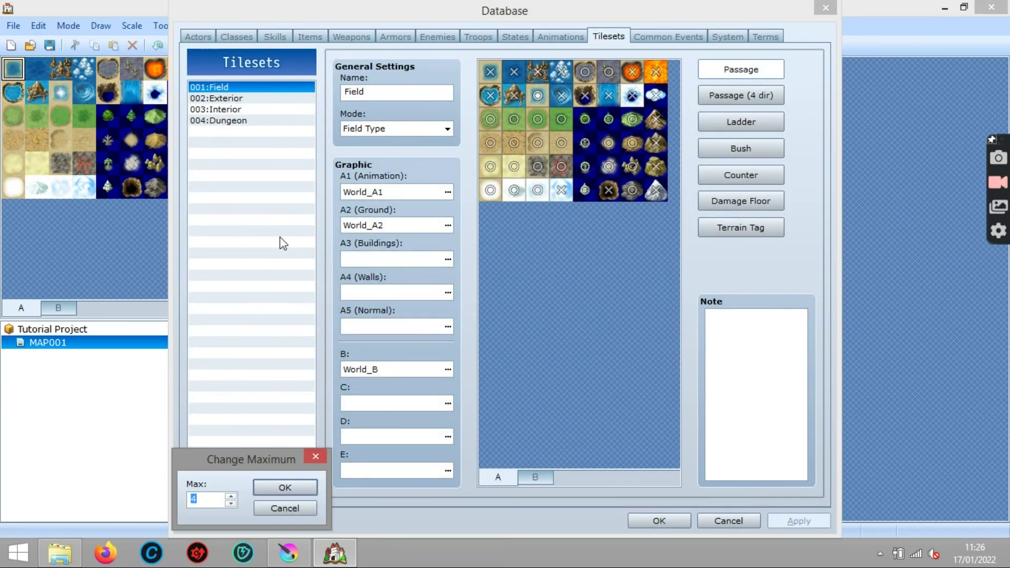
{"action": "left_click", "coordinate": [231, 497]}
{"action": "left_click", "coordinate": [274, 488]}
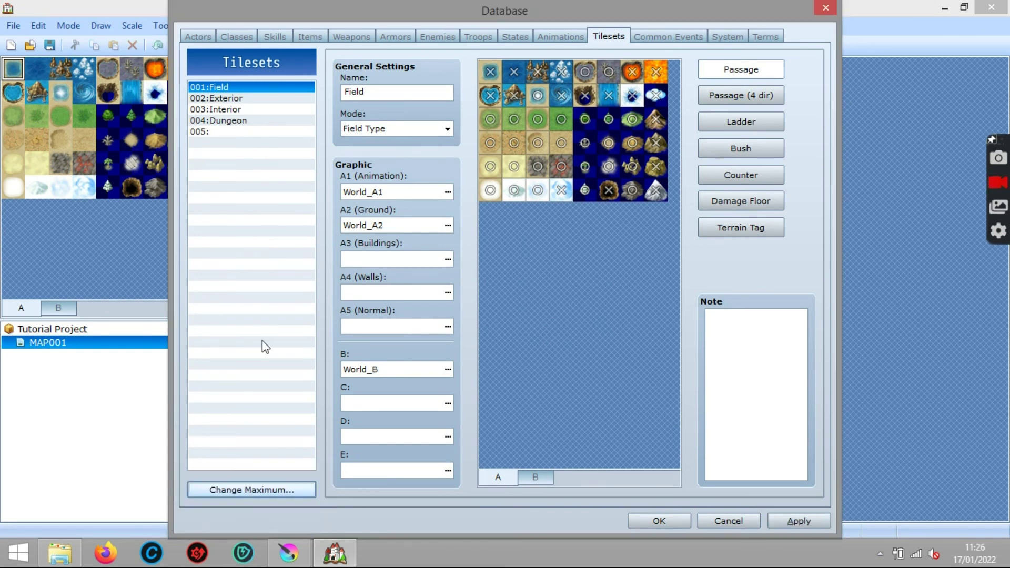
Step: Name tileset 005 'Demo', set its A2 (Ground) graphic to Autotile demo, and apply
{"action": "left_click", "coordinate": [258, 133]}
{"action": "left_click", "coordinate": [366, 94]}
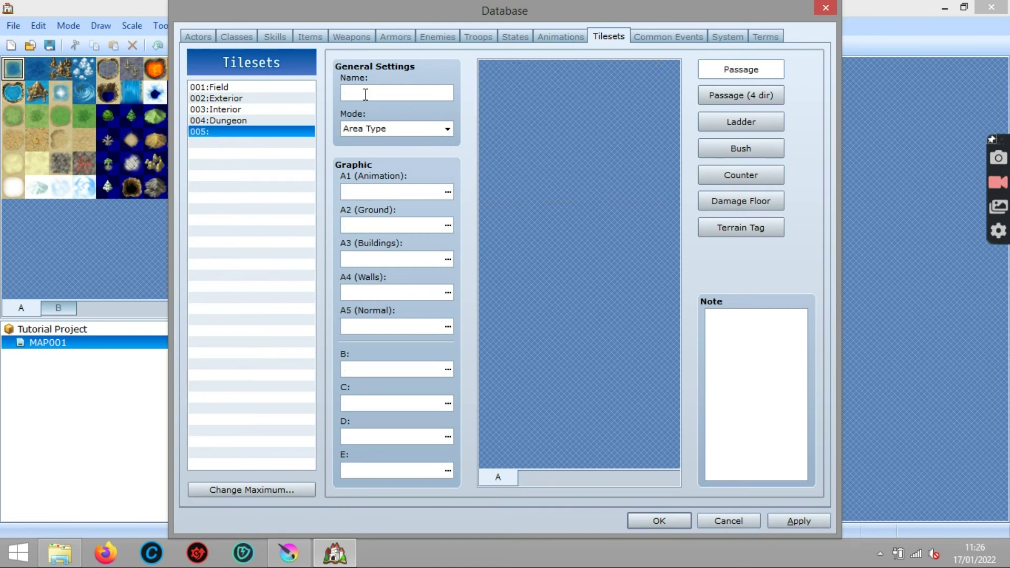
{"action": "type", "text": "Demo"}
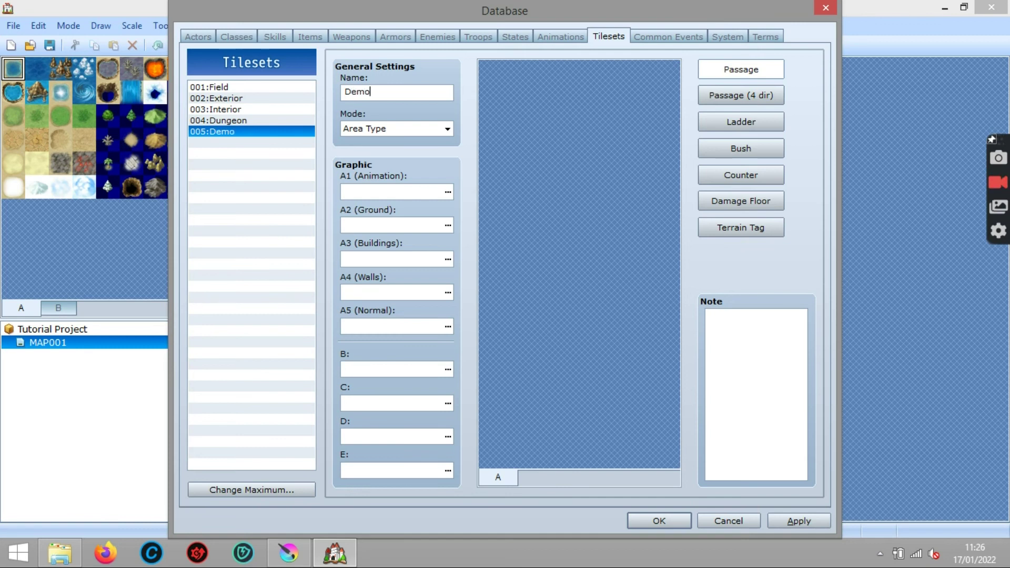
{"action": "left_click", "coordinate": [448, 226]}
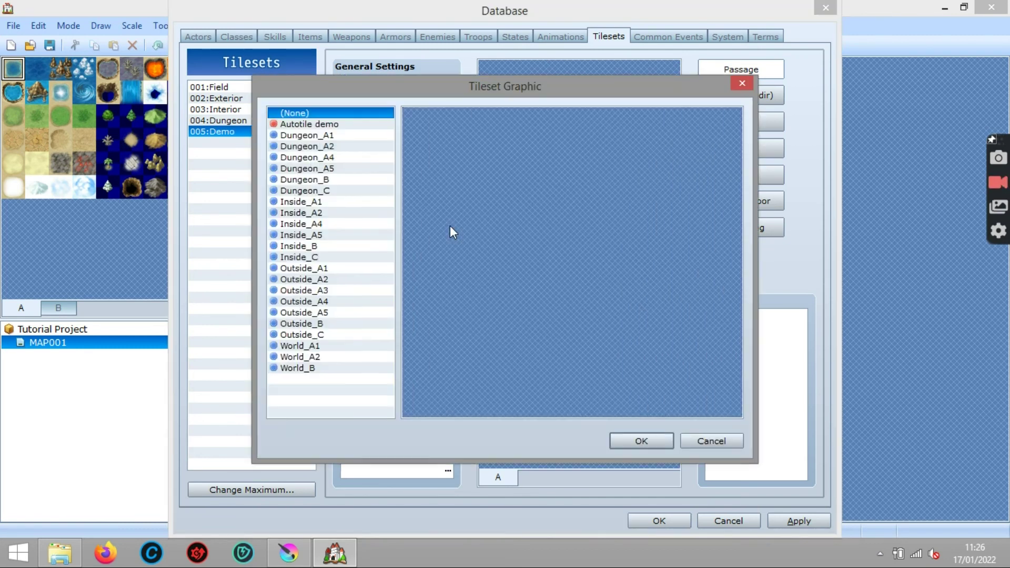
{"action": "left_click", "coordinate": [322, 136]}
{"action": "left_click", "coordinate": [322, 125]}
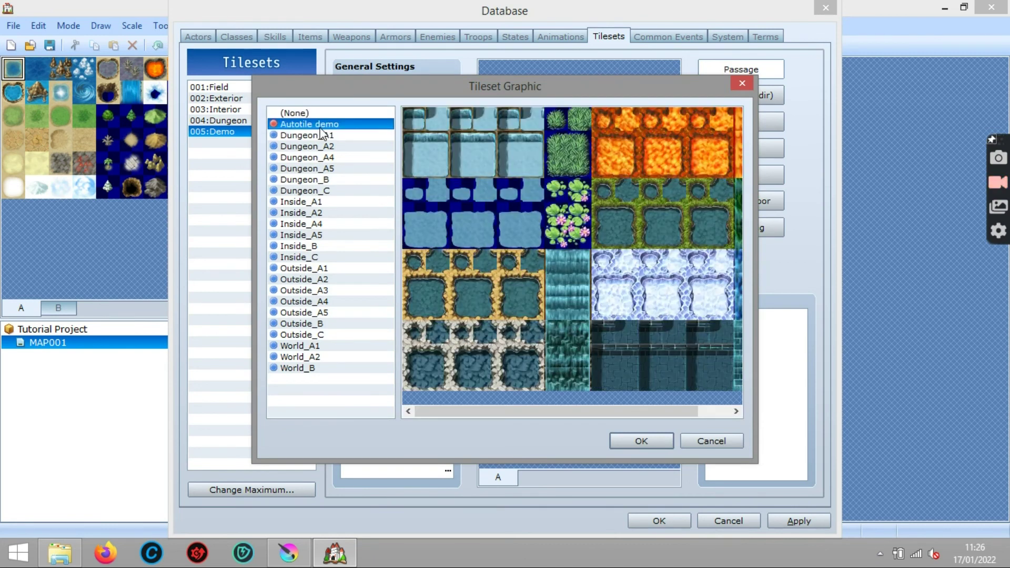
{"action": "left_click", "coordinate": [651, 444]}
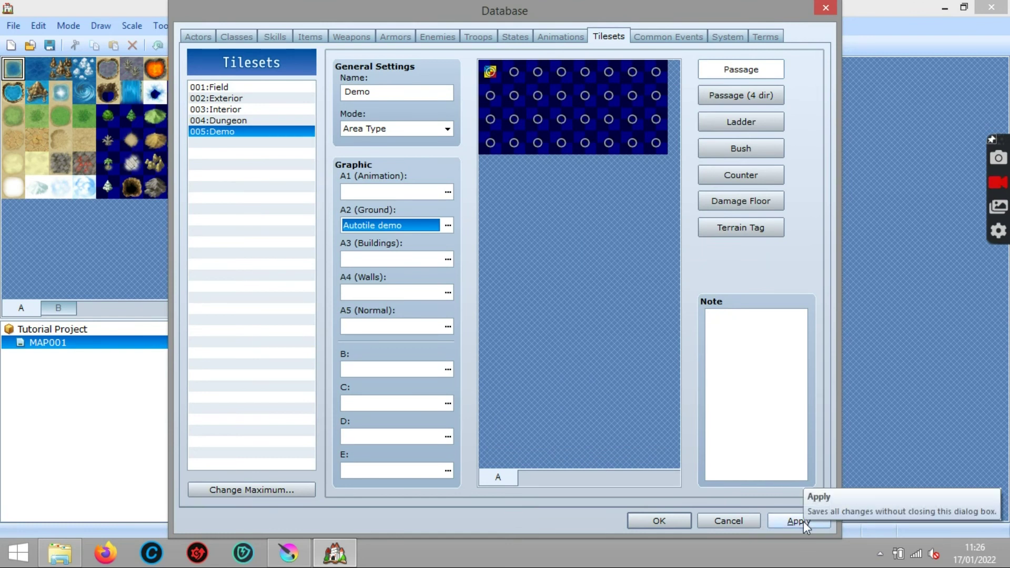
{"action": "left_click", "coordinate": [804, 522]}
{"action": "left_click", "coordinate": [661, 522]}
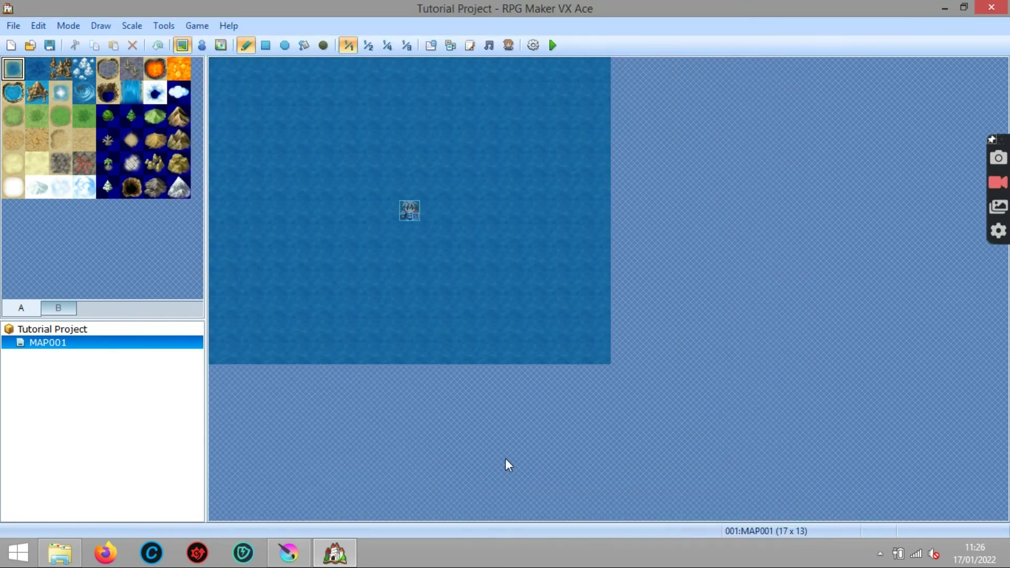
Step: Set MAP001's tileset to 005:Demo in Map Properties
{"action": "right_click", "coordinate": [56, 348]}
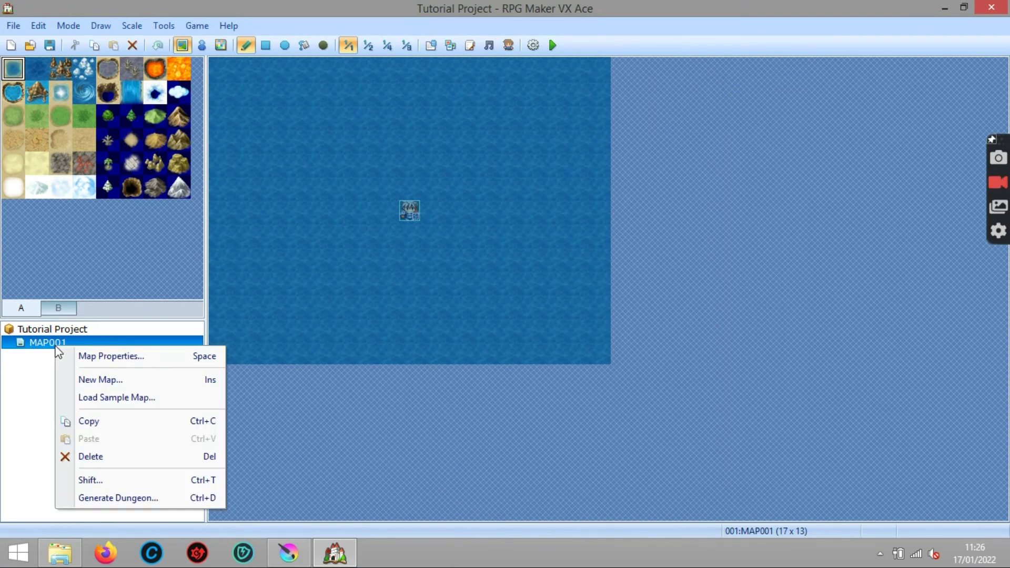
{"action": "left_click", "coordinate": [98, 362]}
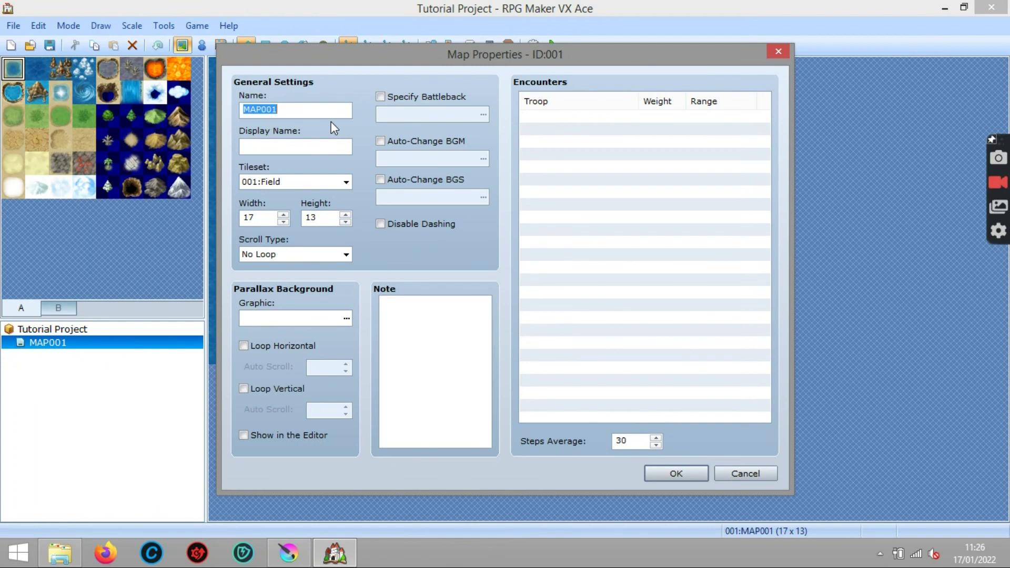
{"action": "left_click", "coordinate": [345, 181]}
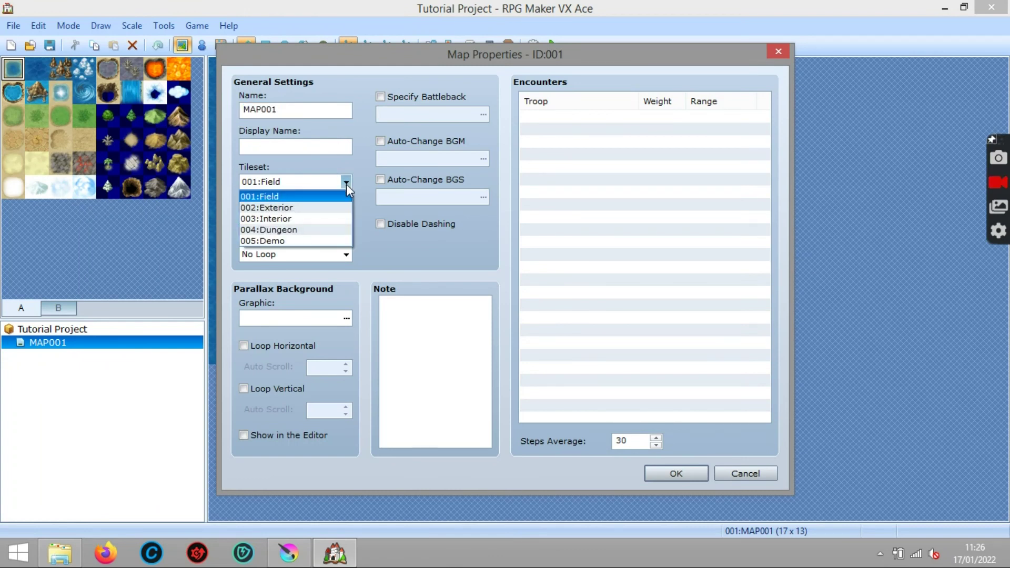
{"action": "left_click", "coordinate": [339, 241]}
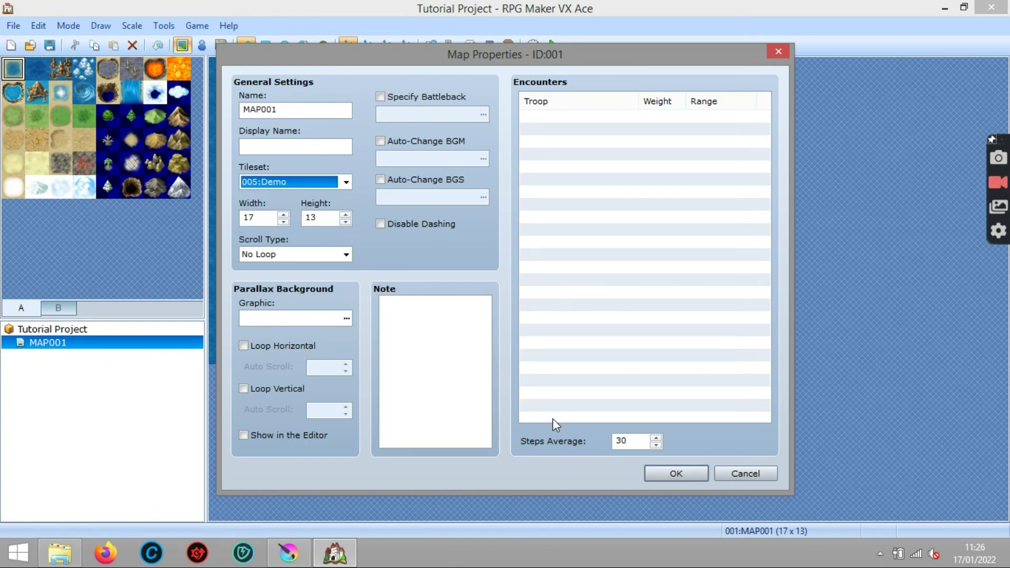
{"action": "left_click", "coordinate": [693, 476]}
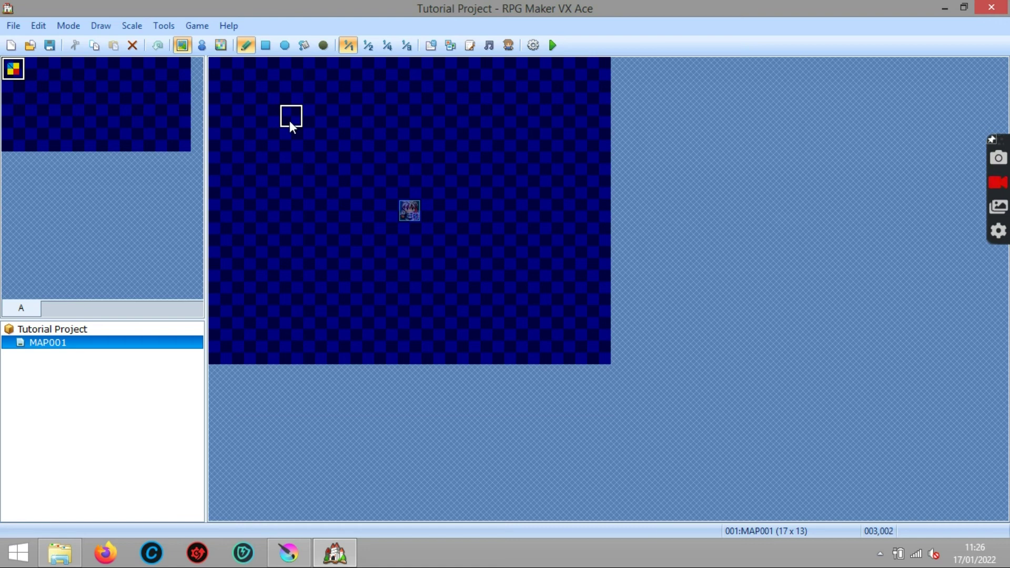
Step: Paint a red room with an L-shaped extension, a central corridor and a side strip
{"action": "mouse_move", "coordinate": [289, 117]}
{"action": "left_mouse_down"}
{"action": "mouse_move", "coordinate": [310, 121]}
{"action": "mouse_move", "coordinate": [332, 149]}
{"action": "left_mouse_up"}
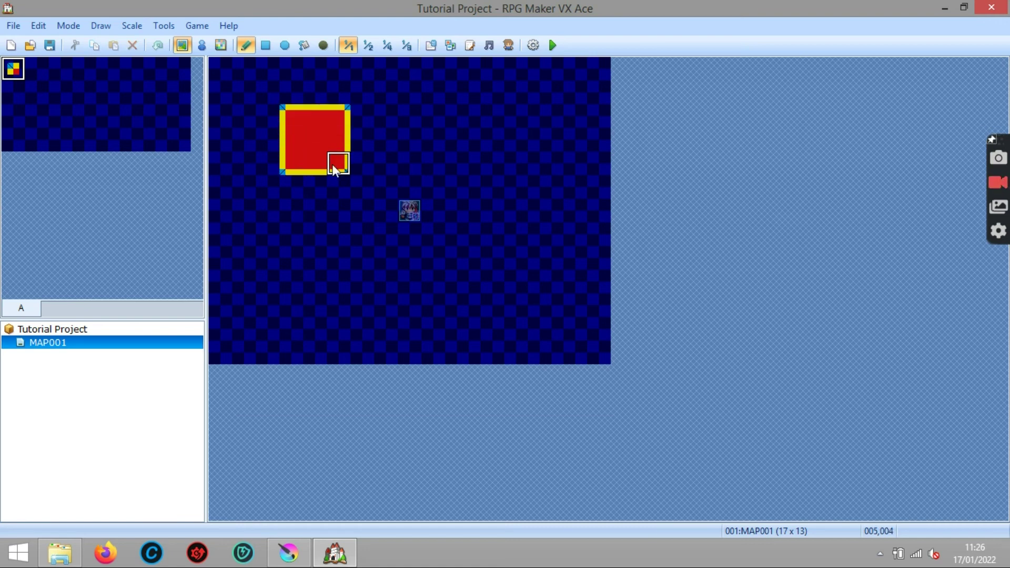
{"action": "mouse_move", "coordinate": [336, 164]}
{"action": "left_mouse_down"}
{"action": "mouse_move", "coordinate": [407, 161]}
{"action": "mouse_move", "coordinate": [409, 188]}
{"action": "left_mouse_up"}
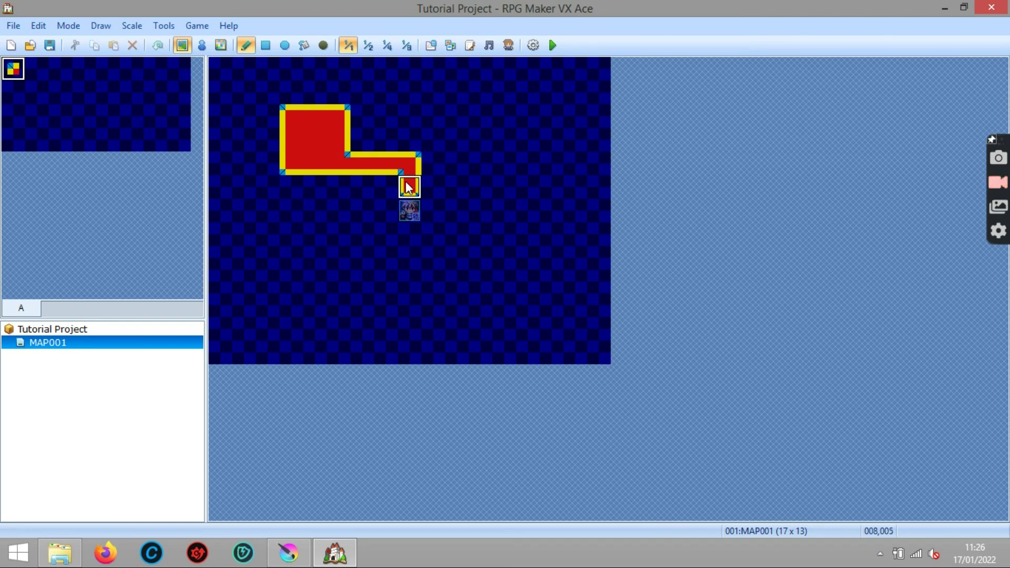
{"action": "mouse_move", "coordinate": [315, 184]}
{"action": "left_mouse_down"}
{"action": "mouse_move", "coordinate": [313, 289]}
{"action": "mouse_move", "coordinate": [343, 251]}
{"action": "mouse_move", "coordinate": [433, 258]}
{"action": "left_mouse_up"}
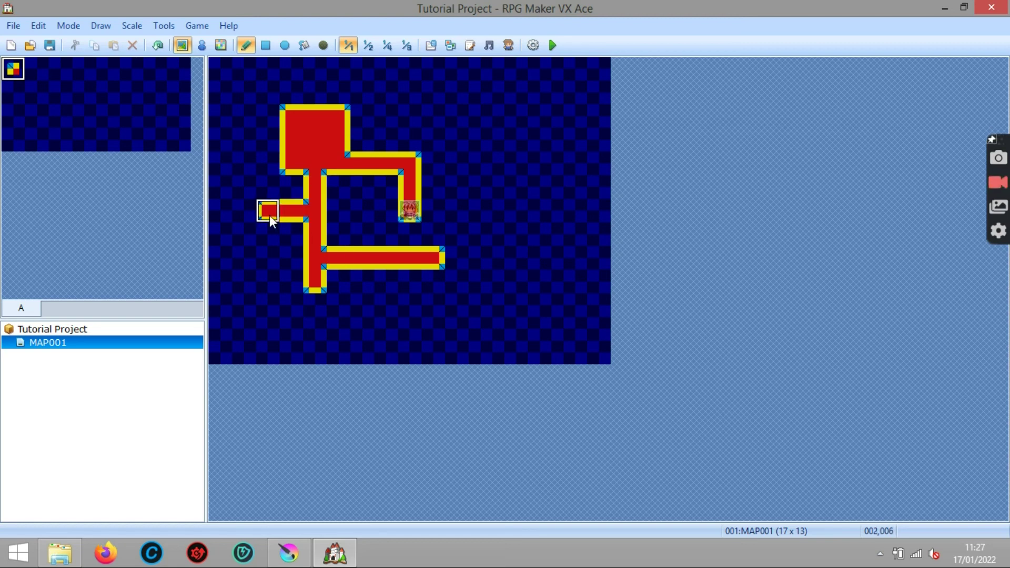
{"action": "left_click_drag", "start_coordinate": [261, 189], "coordinate": [261, 150]}
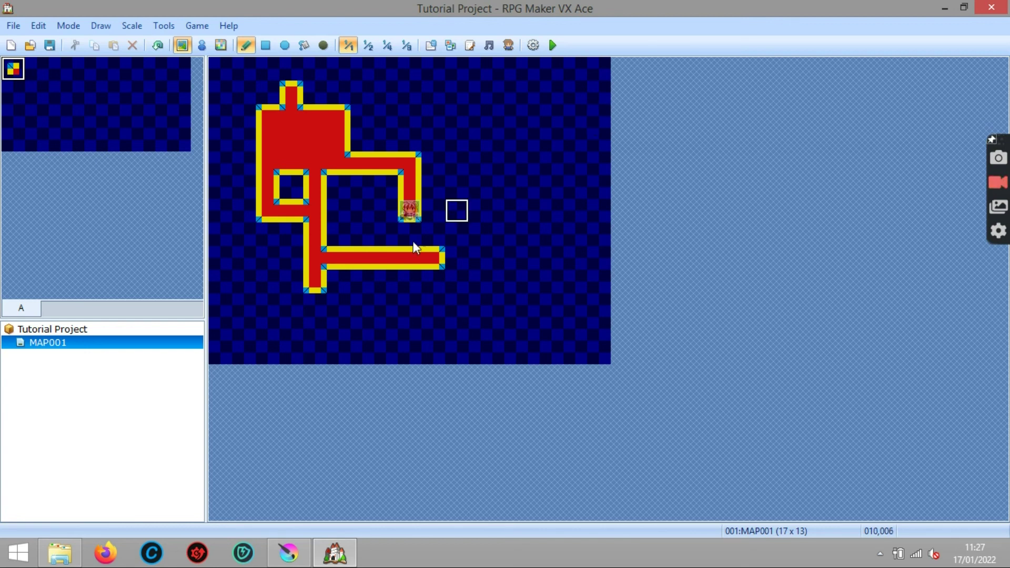
Step: Fill a corridor corner, merge the top protrusion, add a vertical corridor, then quit RPG Maker
{"action": "left_click", "coordinate": [410, 175]}
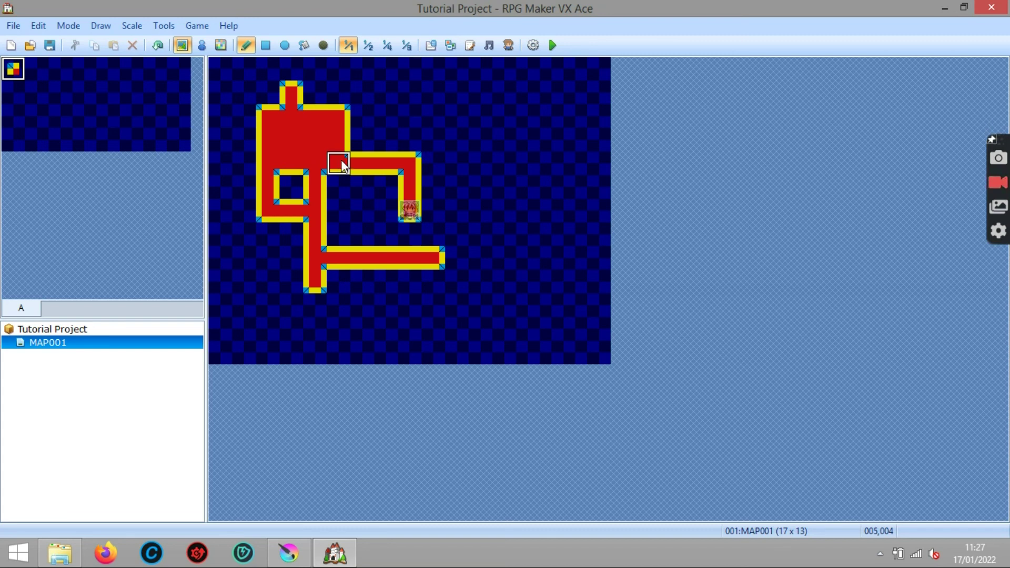
{"action": "left_click", "coordinate": [301, 96]}
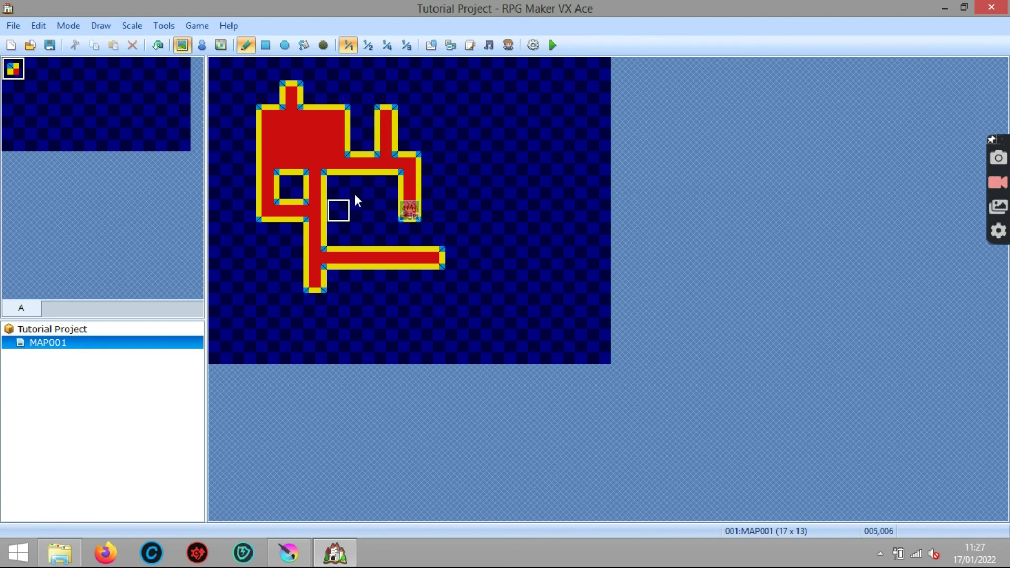
{"action": "left_click_drag", "start_coordinate": [367, 195], "coordinate": [361, 238]}
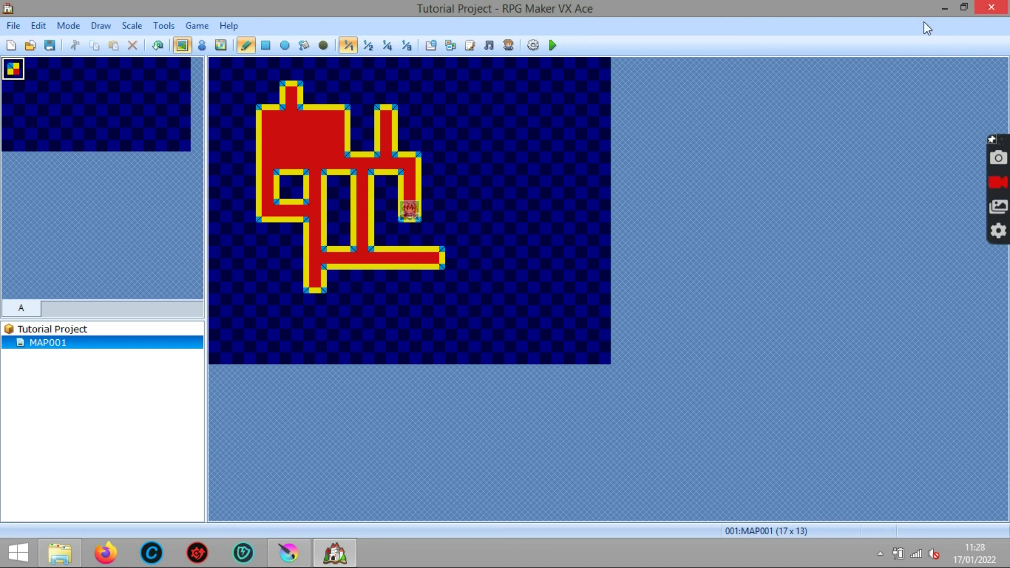
{"action": "left_click", "coordinate": [991, 7]}
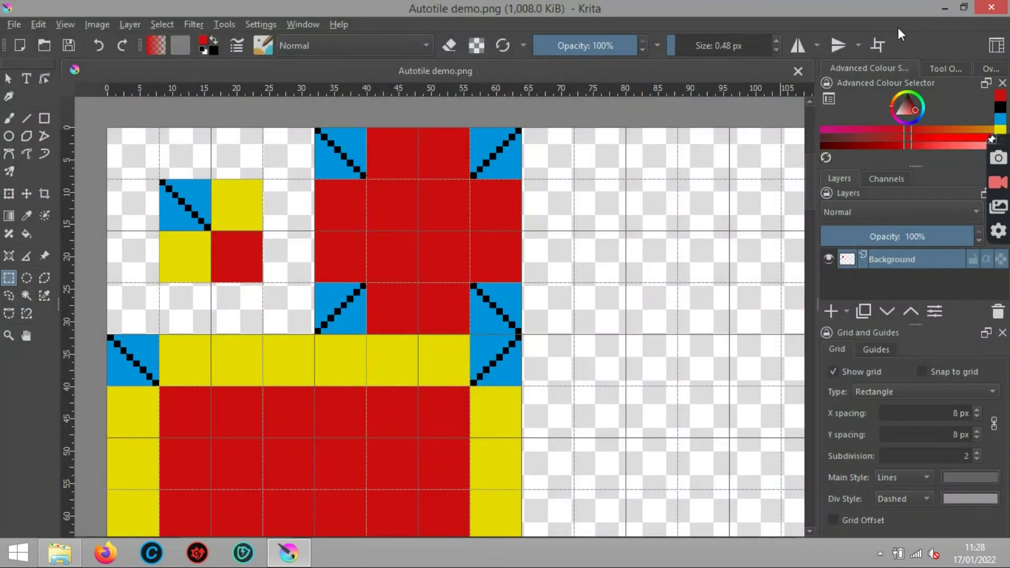
Step: Close Krita with the Autotile demo image open, leaving only the Windows desktop showing
{"action": "left_click", "coordinate": [992, 7]}
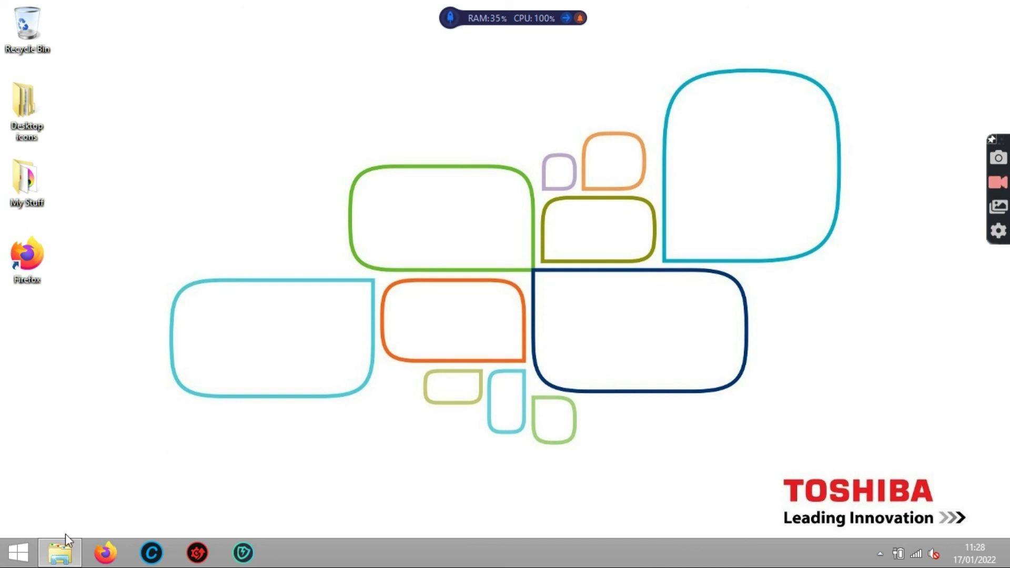
{"action": "left_click", "coordinate": [997, 184]}
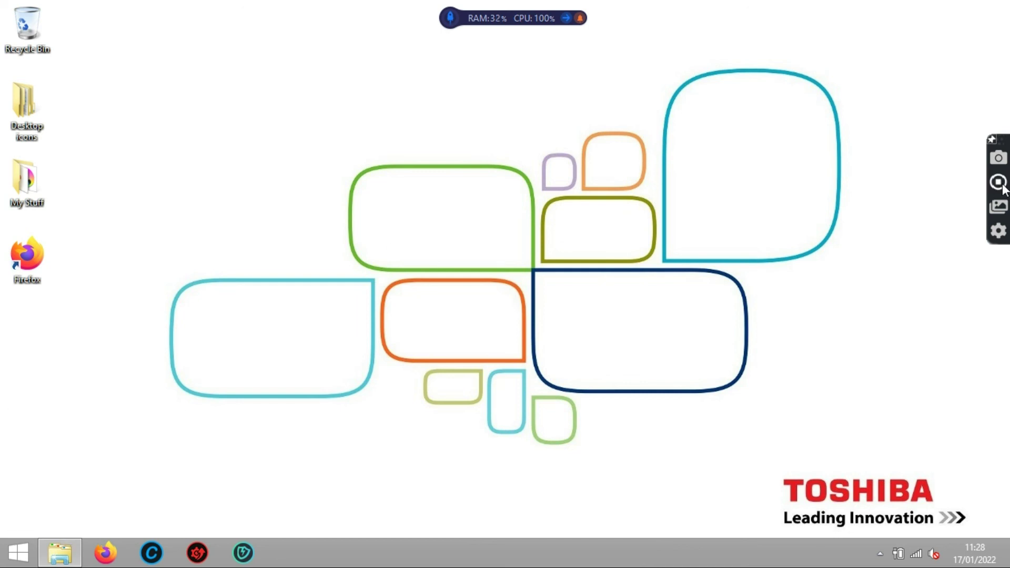